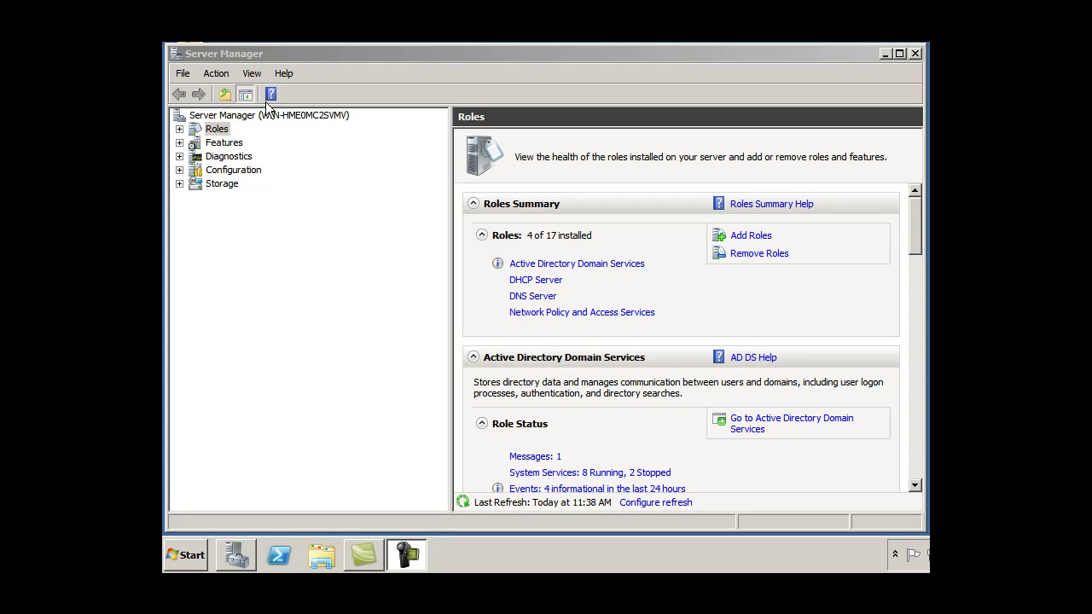
Step: Bring Server Manager forward on the Roles summary page
left_click(211, 129)
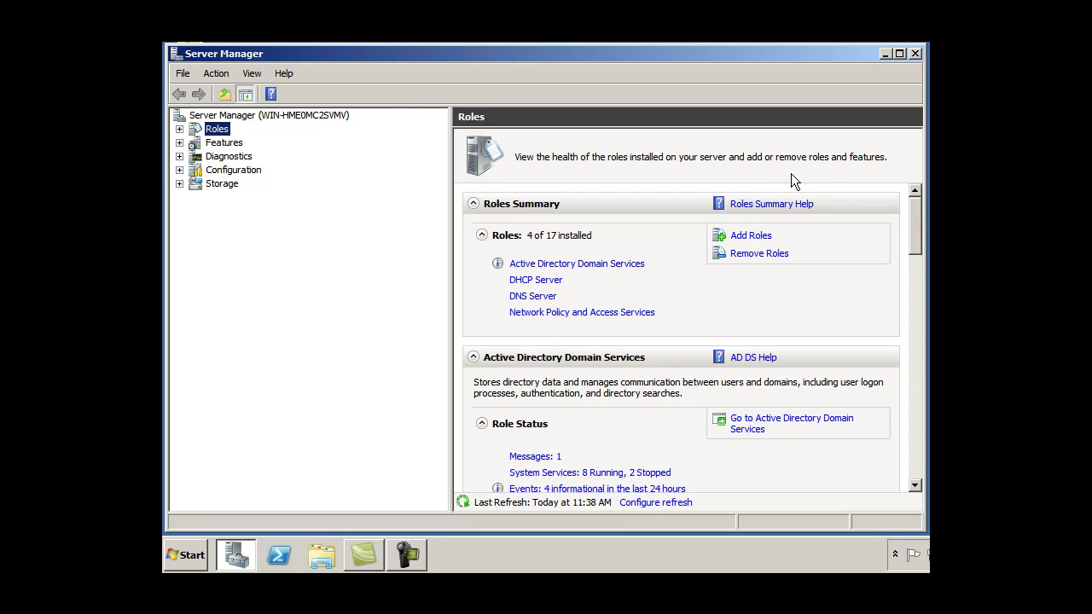
Step: Launch the Add Roles Wizard, select File Services, and advance to its role services list
left_click(760, 237)
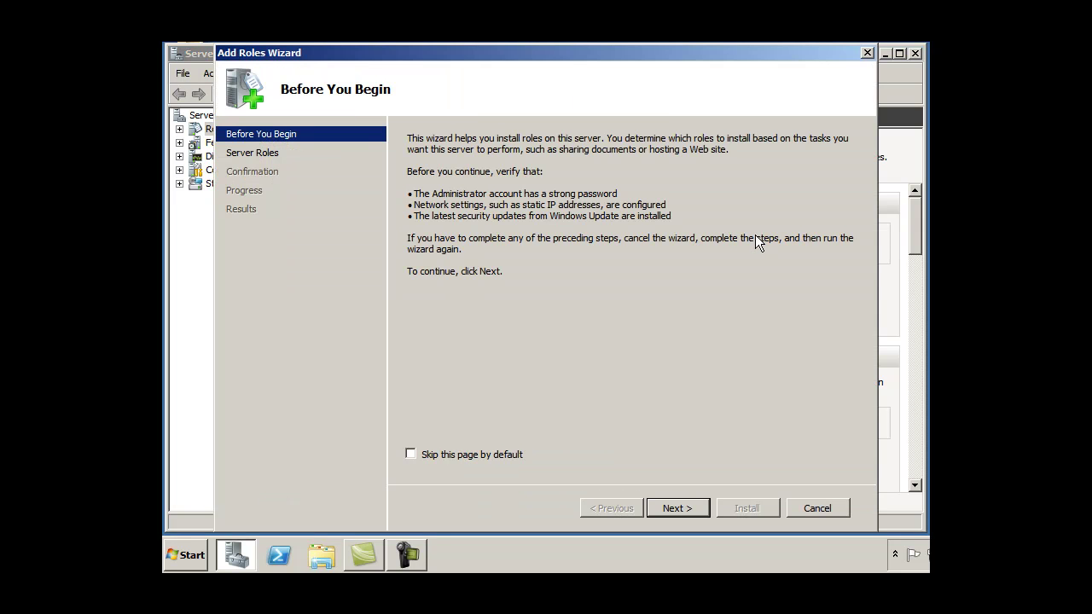
left_click_drag(649, 54, 632, 57)
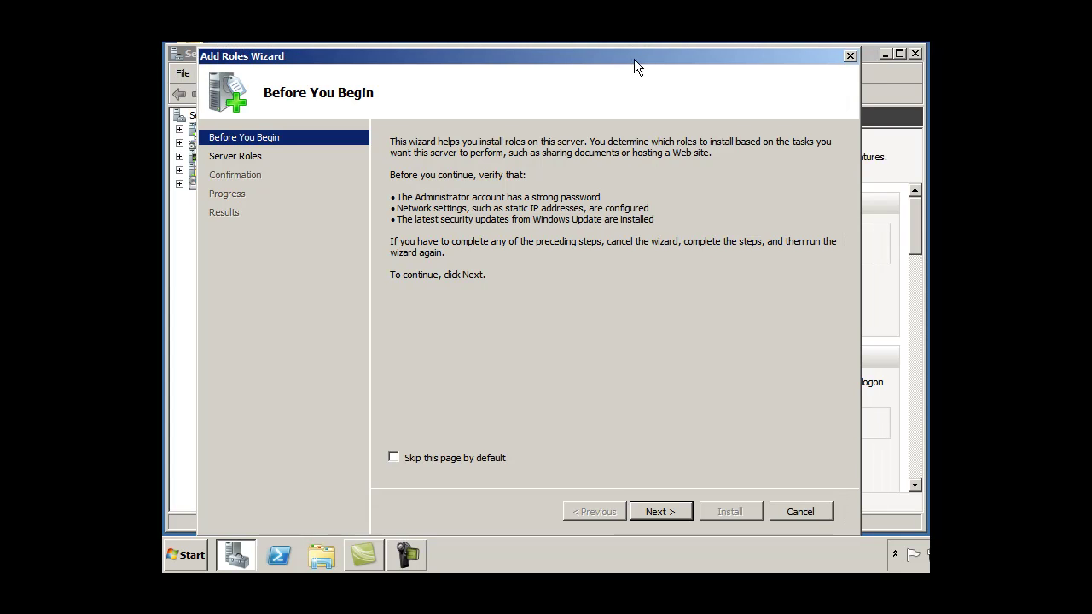
left_click(665, 512)
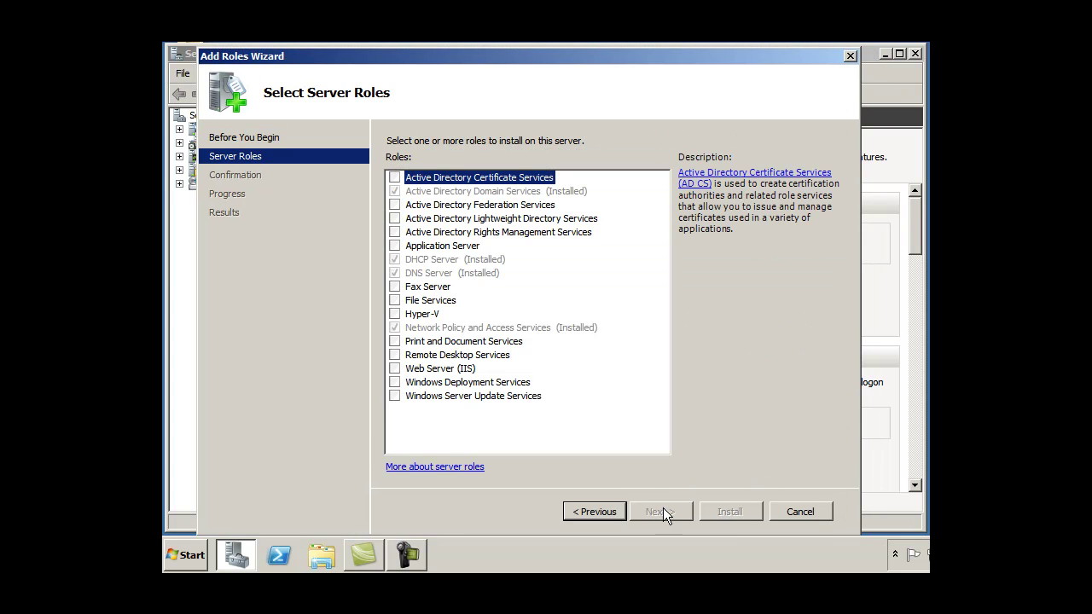
left_click(394, 301)
left_click(657, 512)
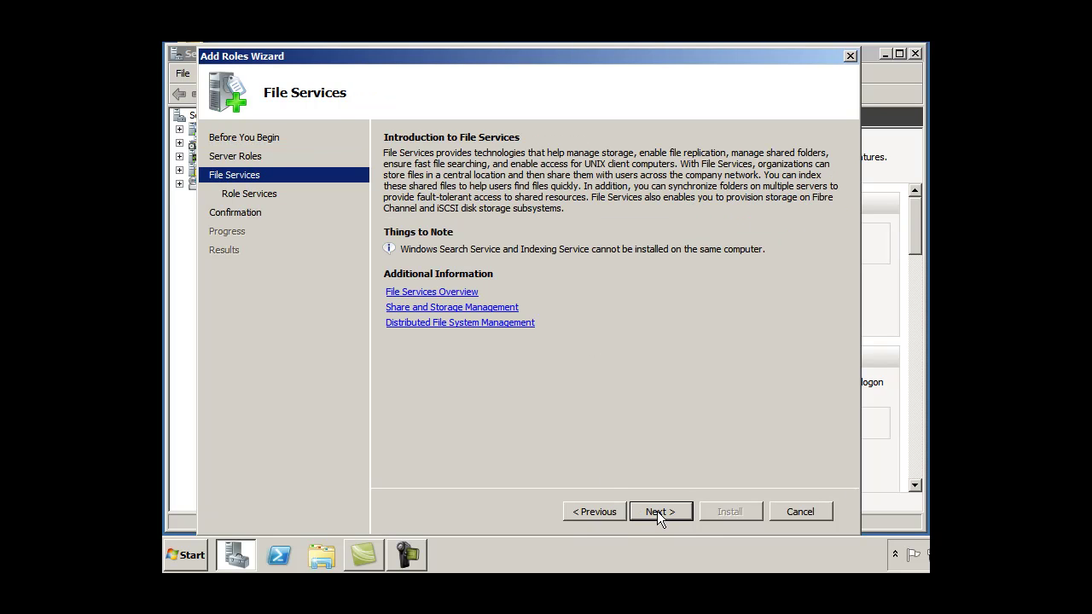
left_click(657, 511)
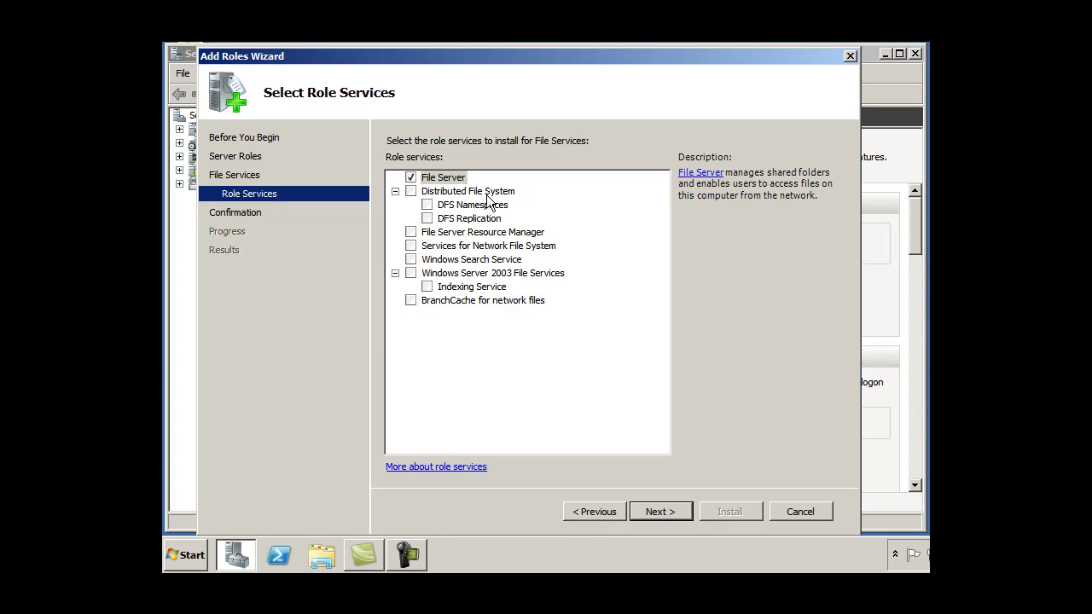
Step: Tick Distributed File System, File Server Resource Manager and Services for Network File System, then continue
left_click(410, 192)
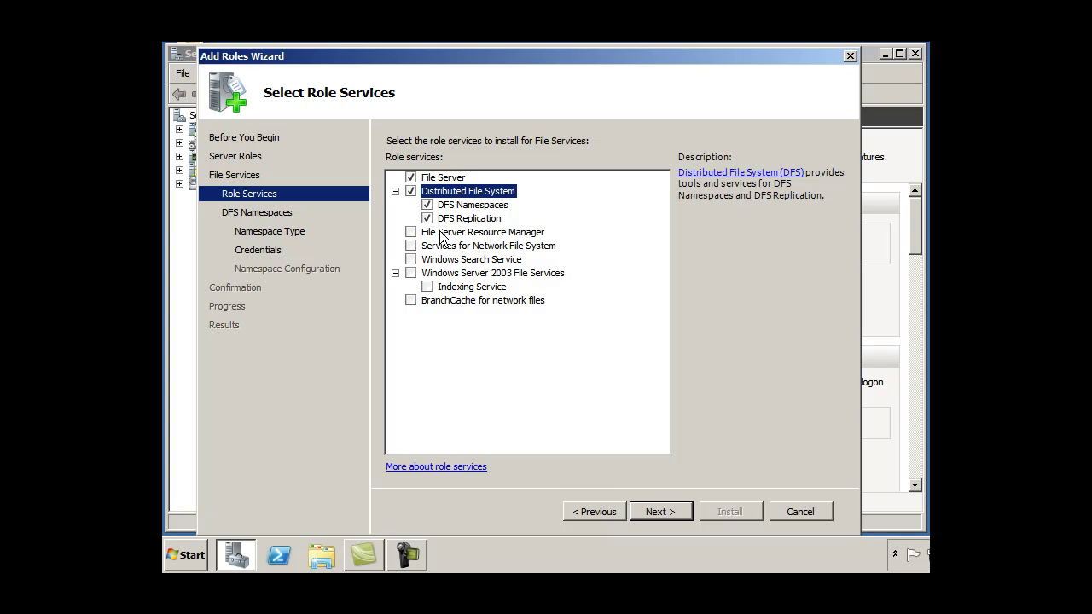
left_click(411, 232)
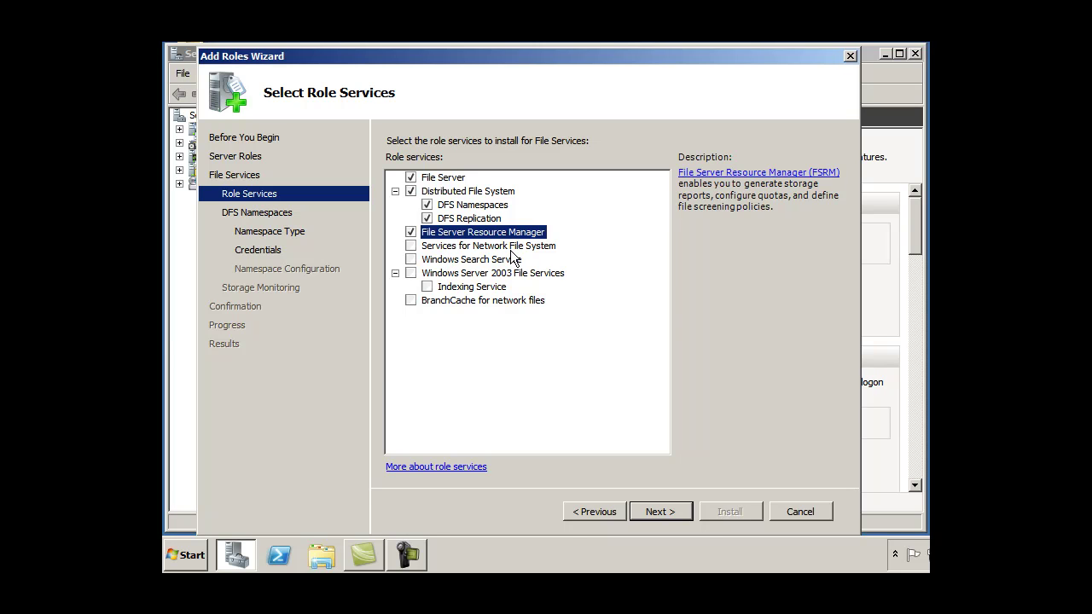
left_click(411, 247)
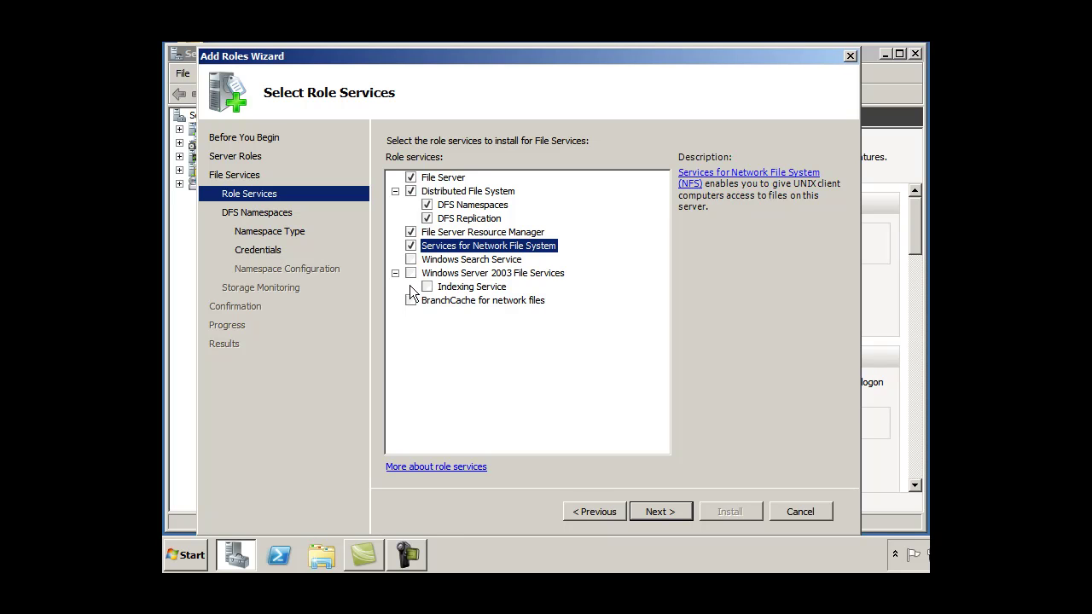
left_click(664, 513)
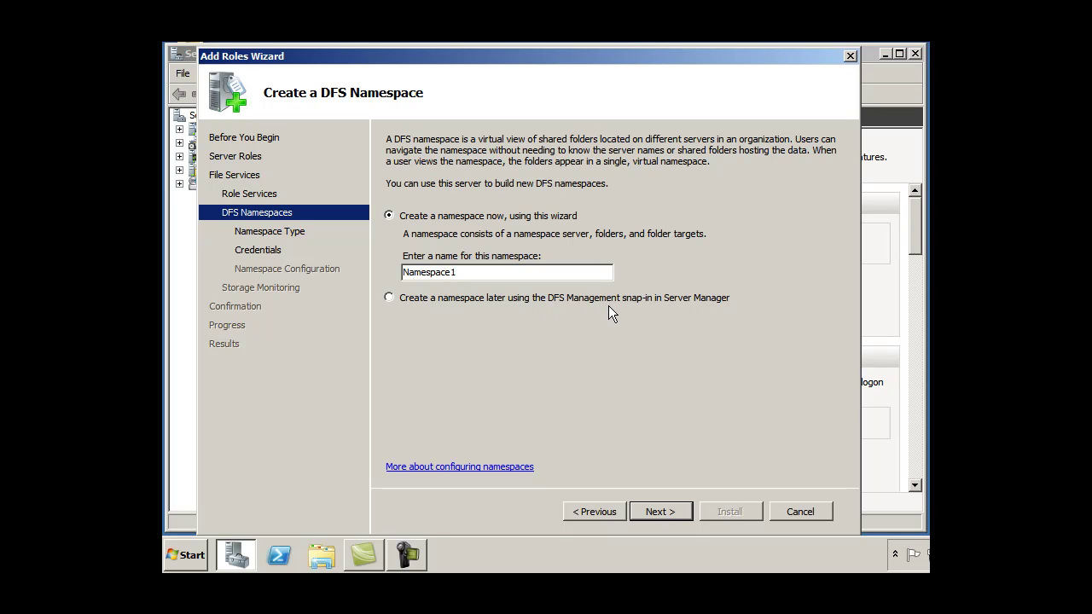
Step: Defer DFS namespace creation until later and skip storage usage monitoring
left_click(389, 298)
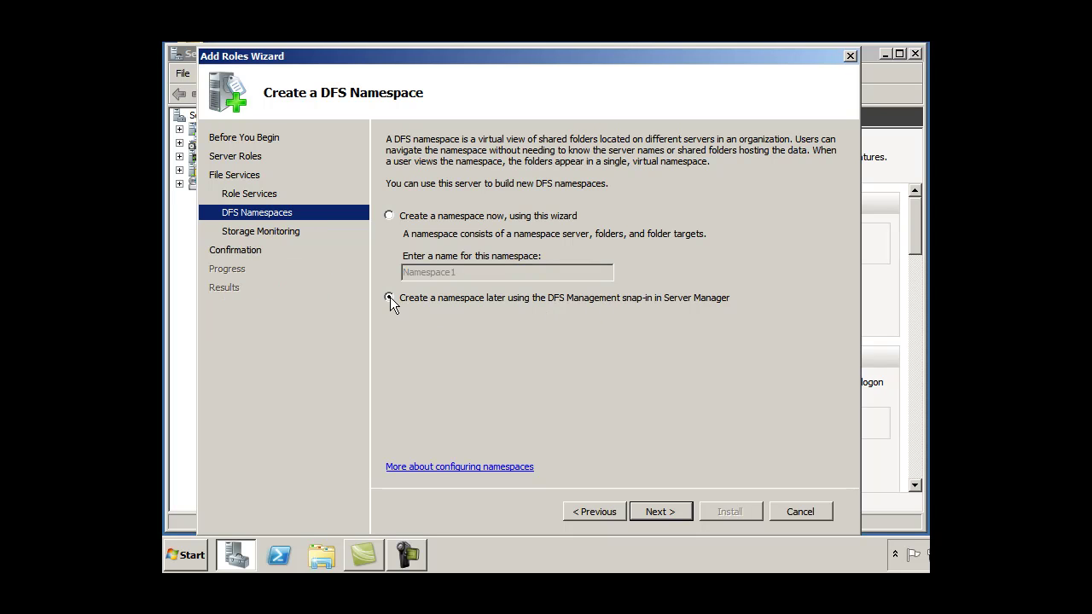
left_click(663, 513)
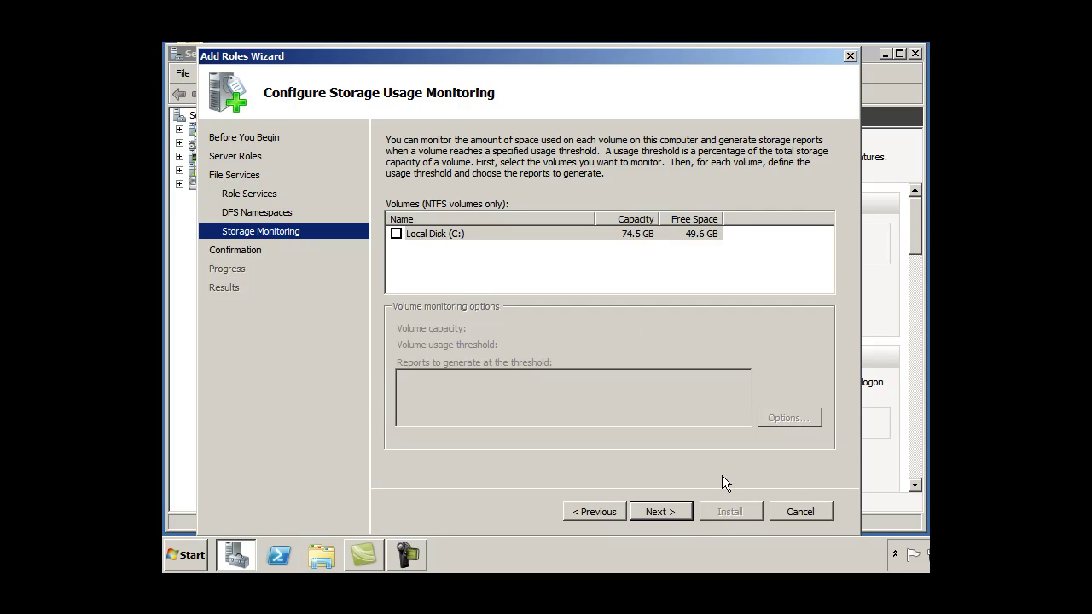
left_click(661, 513)
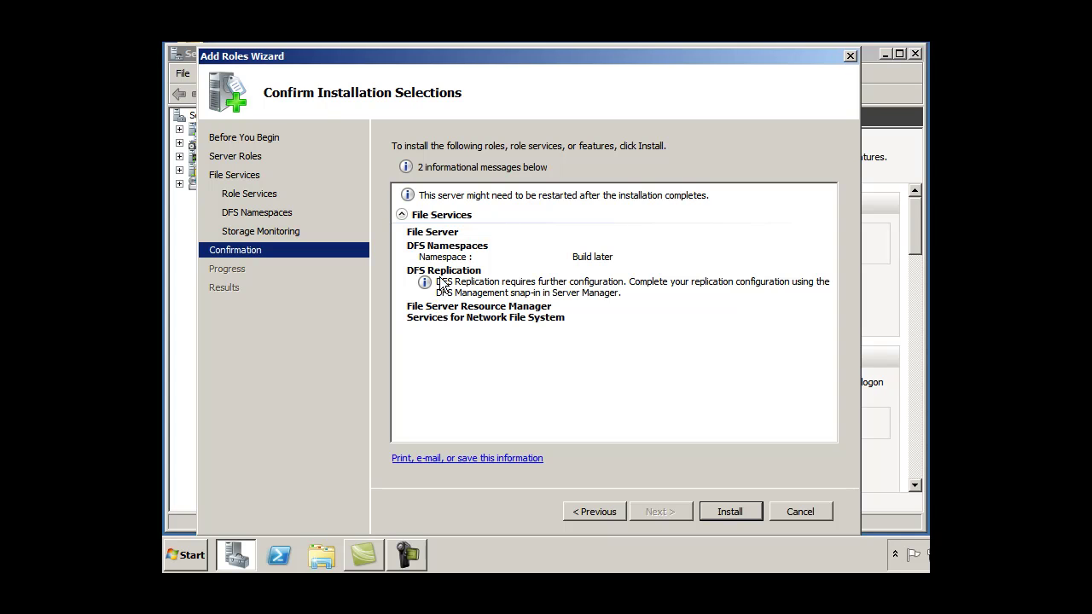
Step: Install the selected File Services role services
left_click(732, 509)
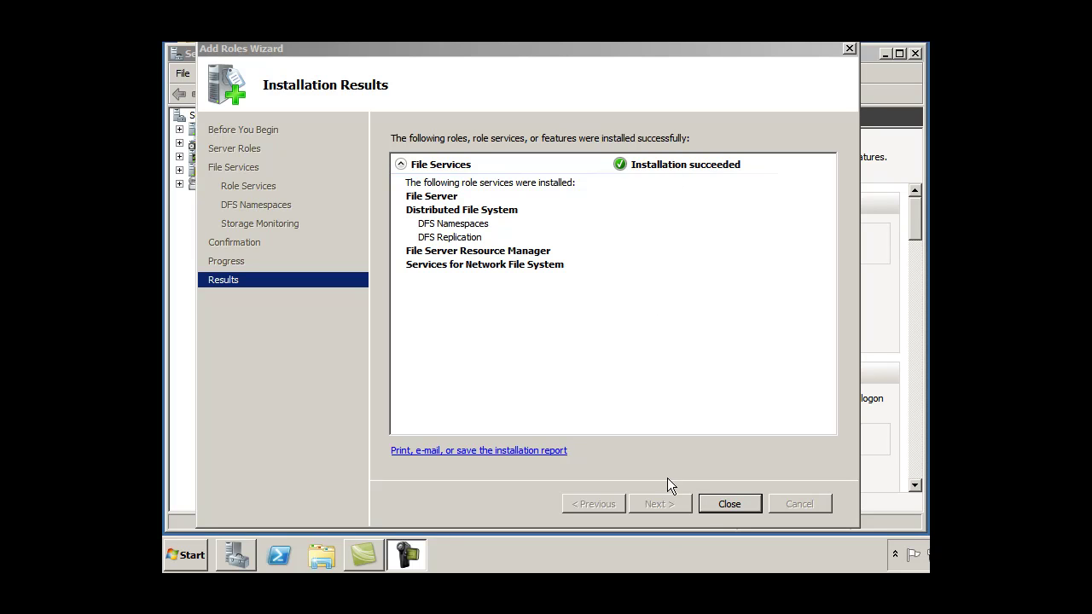
Step: Close the finished wizard and expand Roles and File Services in the console tree
left_click(709, 503)
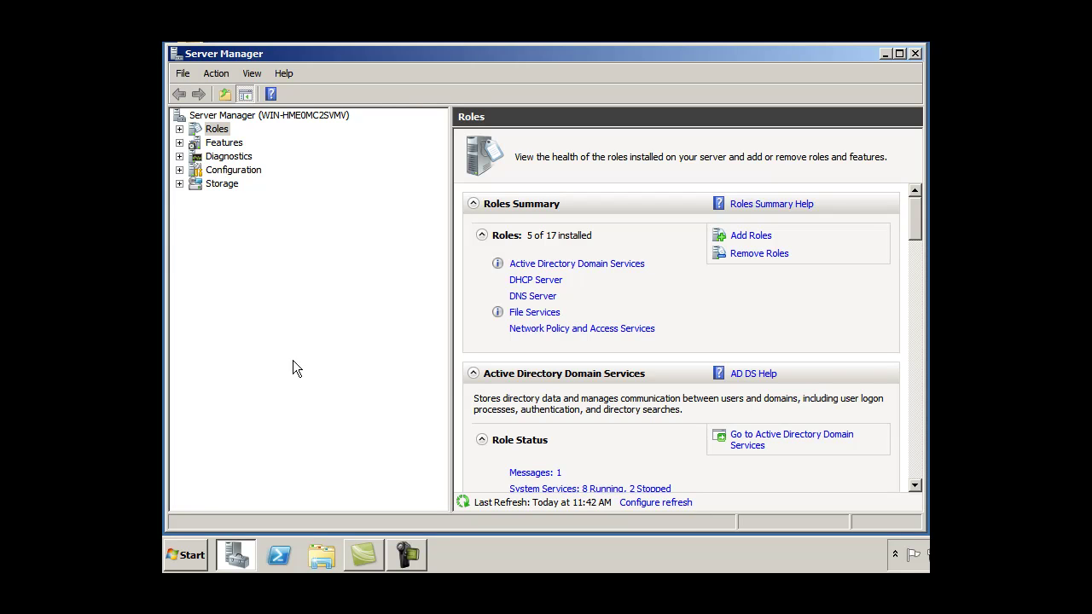
left_click(179, 128)
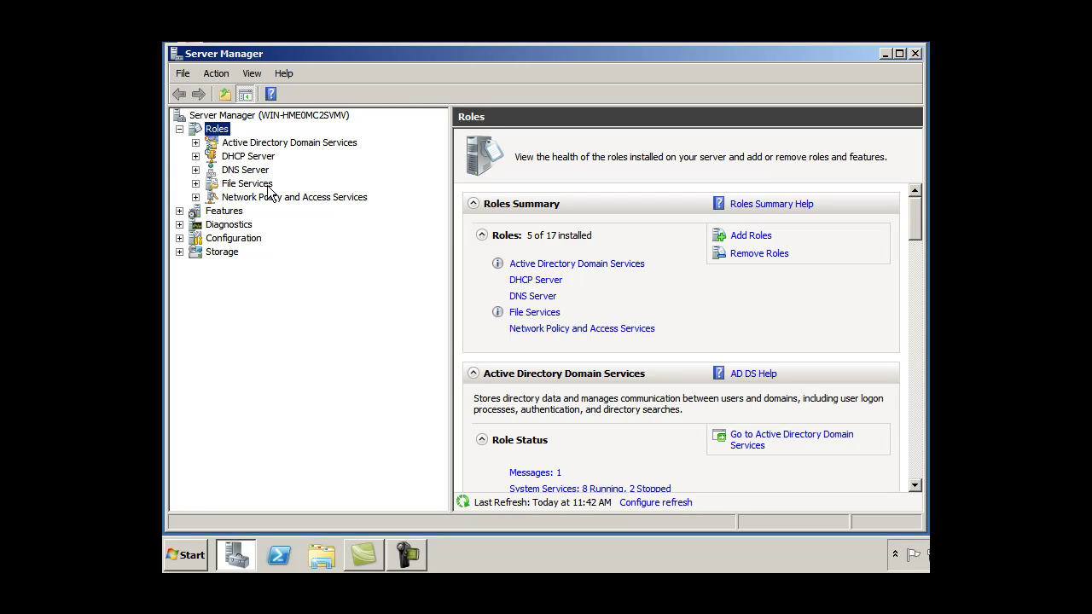
left_click(196, 183)
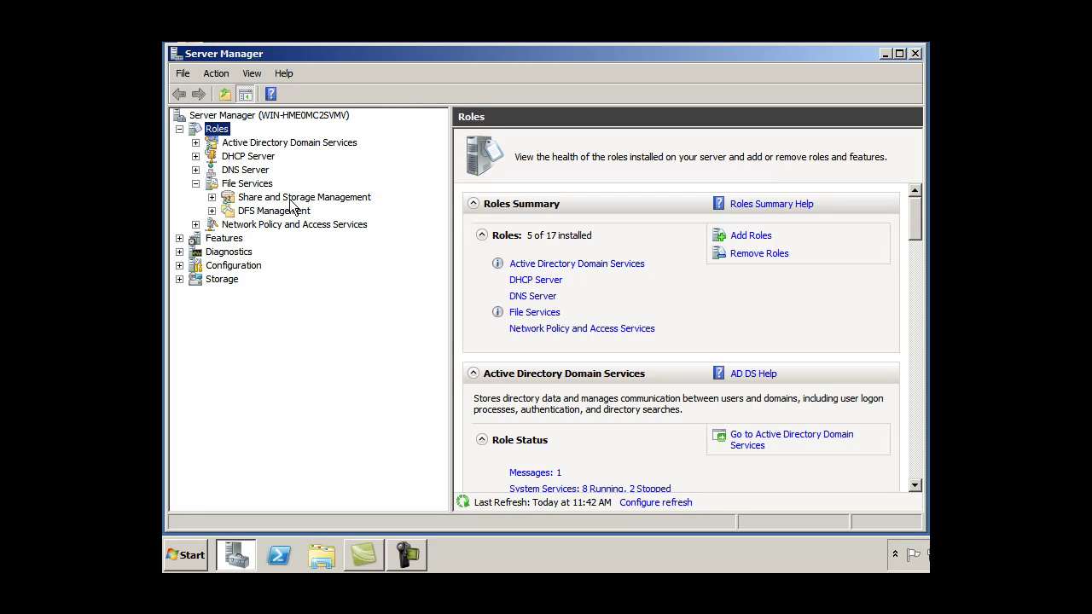
Step: Open Share and Storage Management, check the Volumes tab, and return to the Shares list
left_click(230, 202)
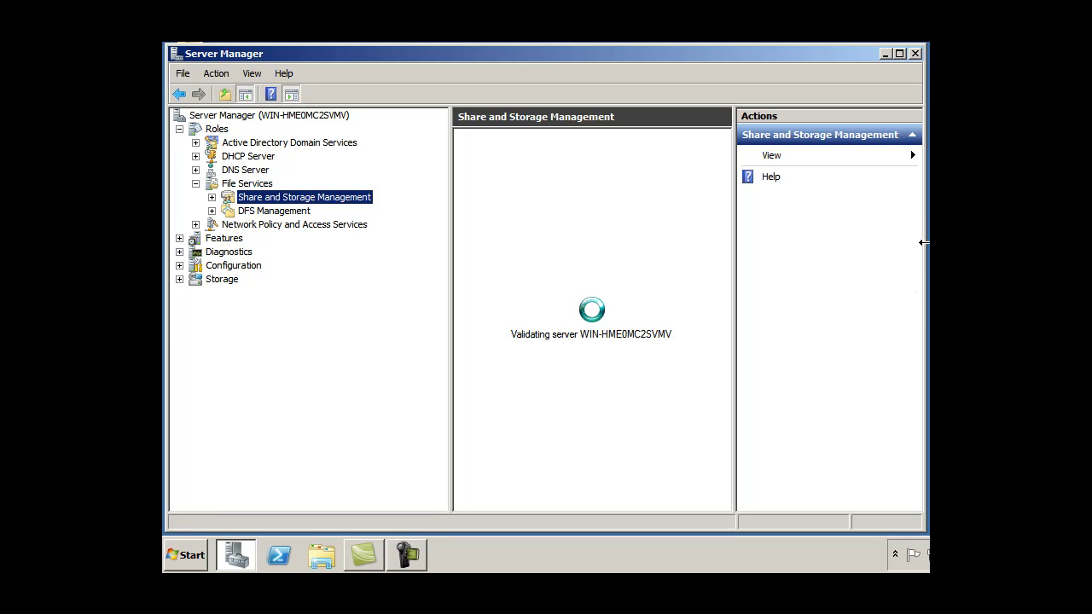
left_click_drag(924, 243, 931, 243)
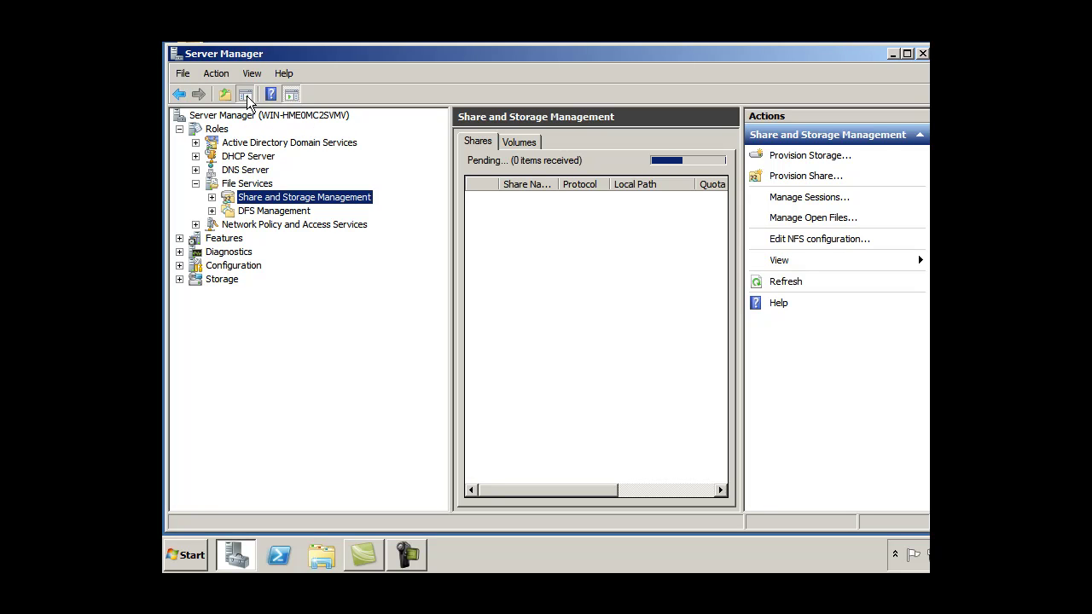
left_click(248, 100)
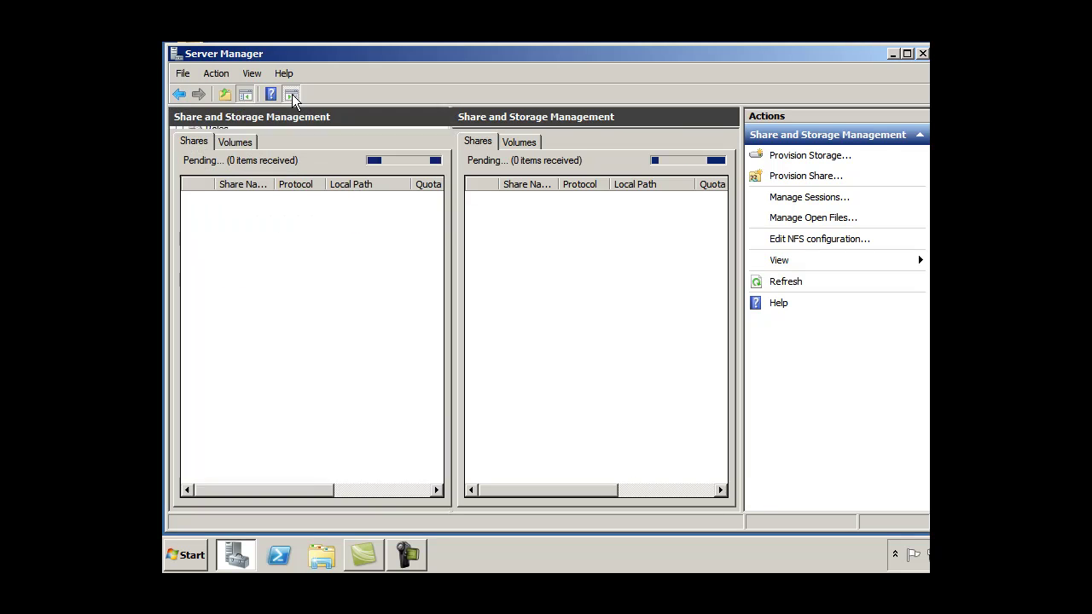
left_click(246, 100)
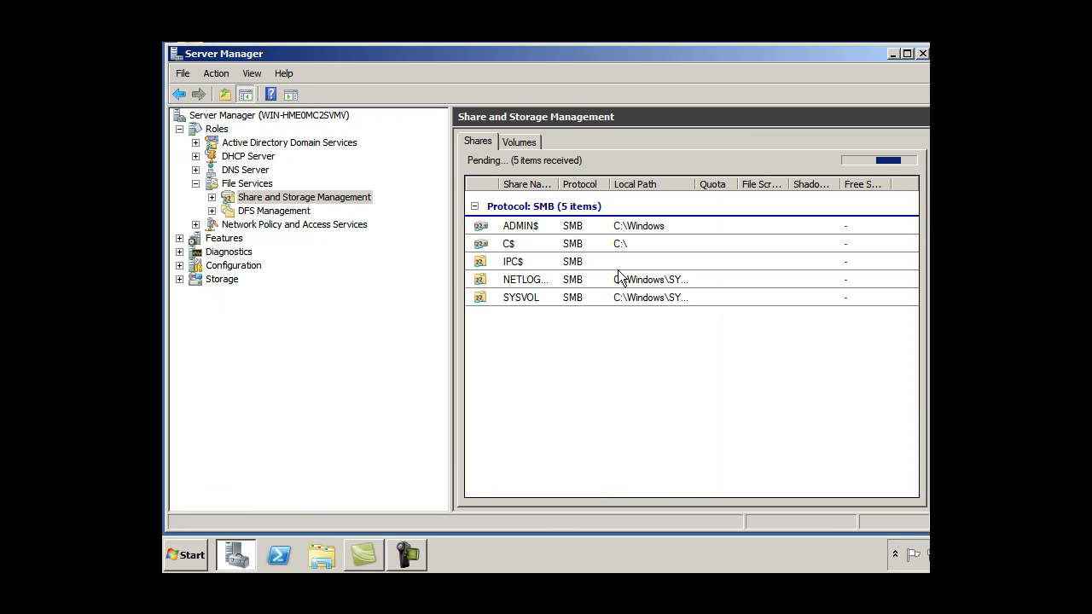
left_click(212, 198)
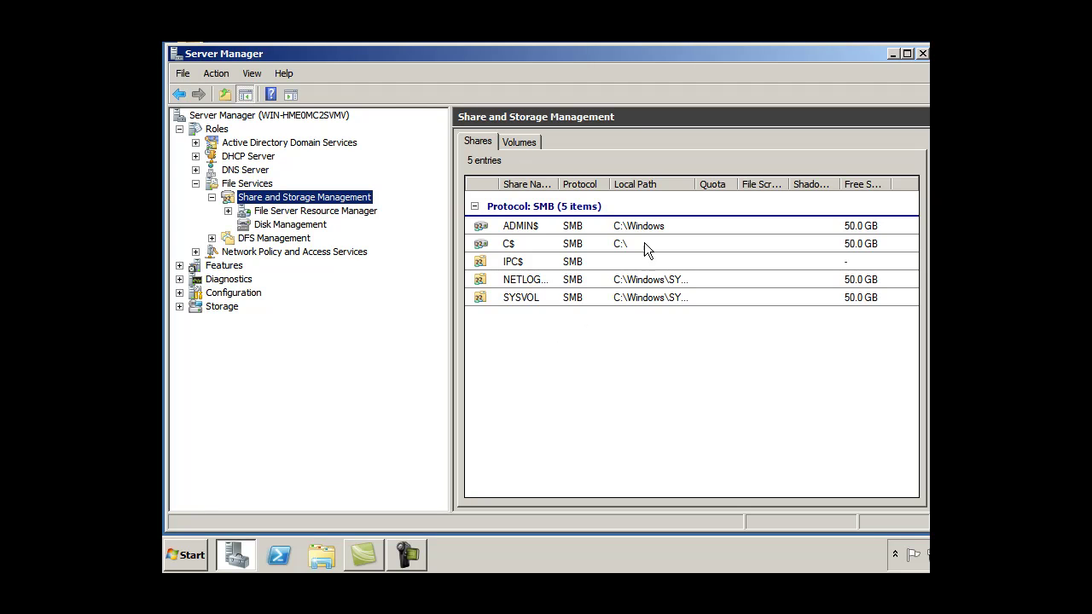
left_click(518, 140)
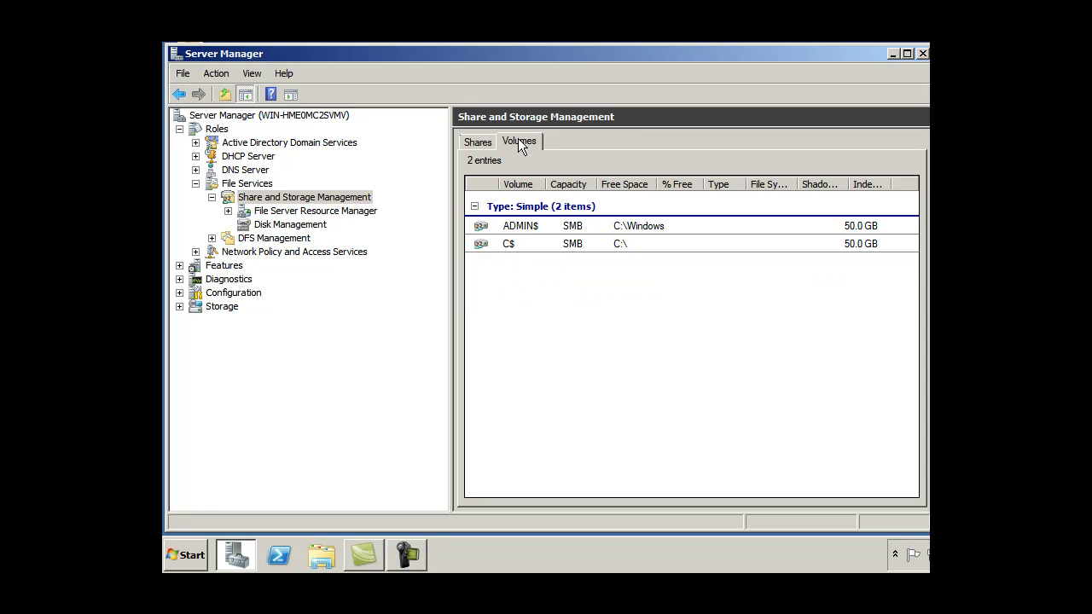
left_click(478, 145)
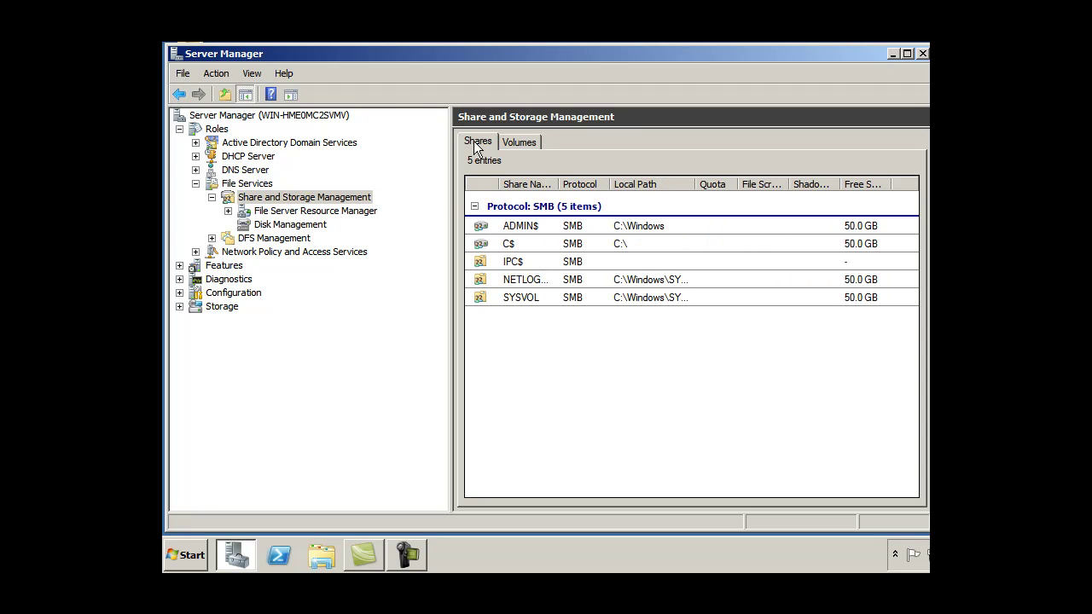
Step: Open File Server Resource Manager and briefly expand and collapse its node
left_click(247, 215)
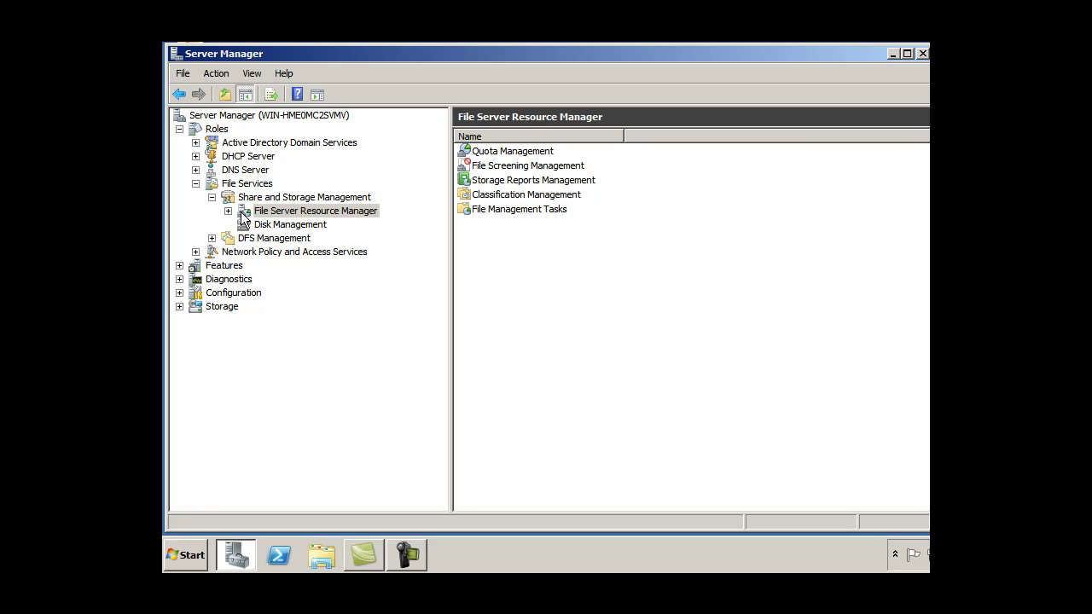
left_click(228, 211)
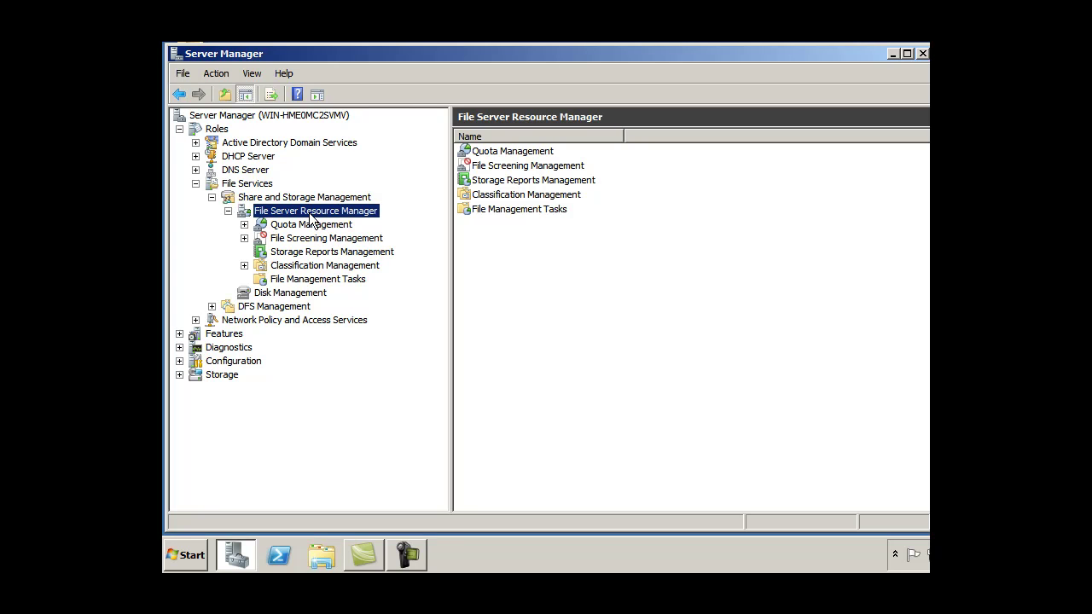
left_click(228, 210)
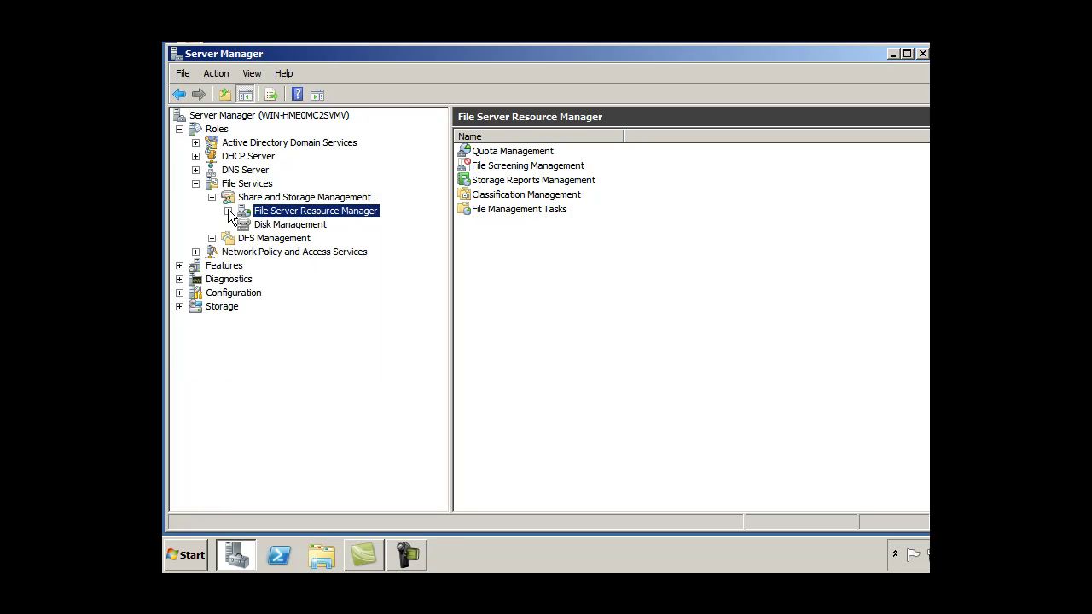
Step: Start the Provision a Shared Folder Wizard and set the location to c:\MyShare
right_click(230, 201)
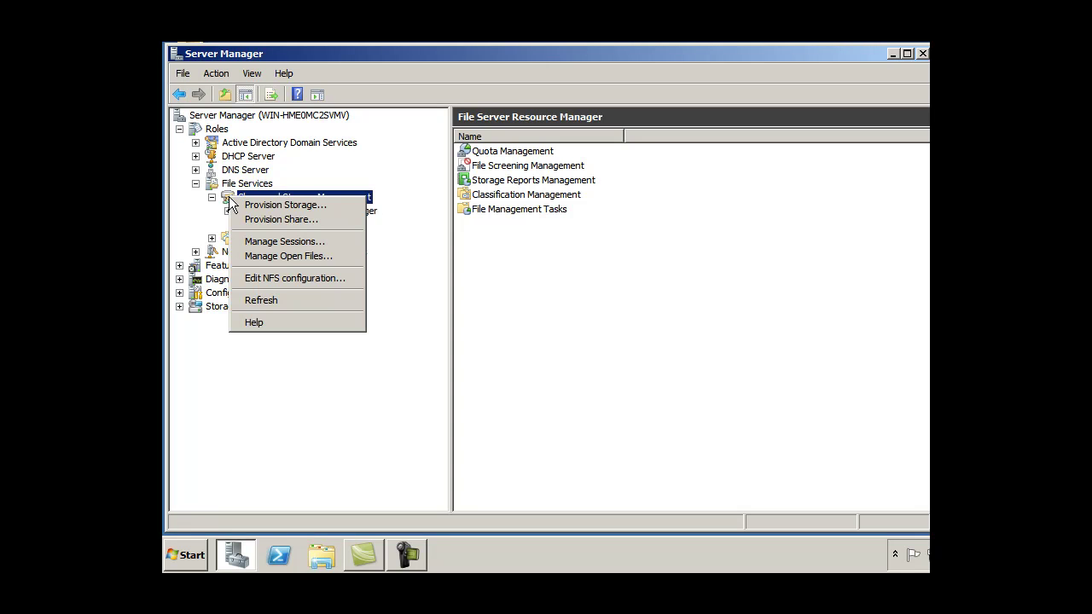
left_click(286, 220)
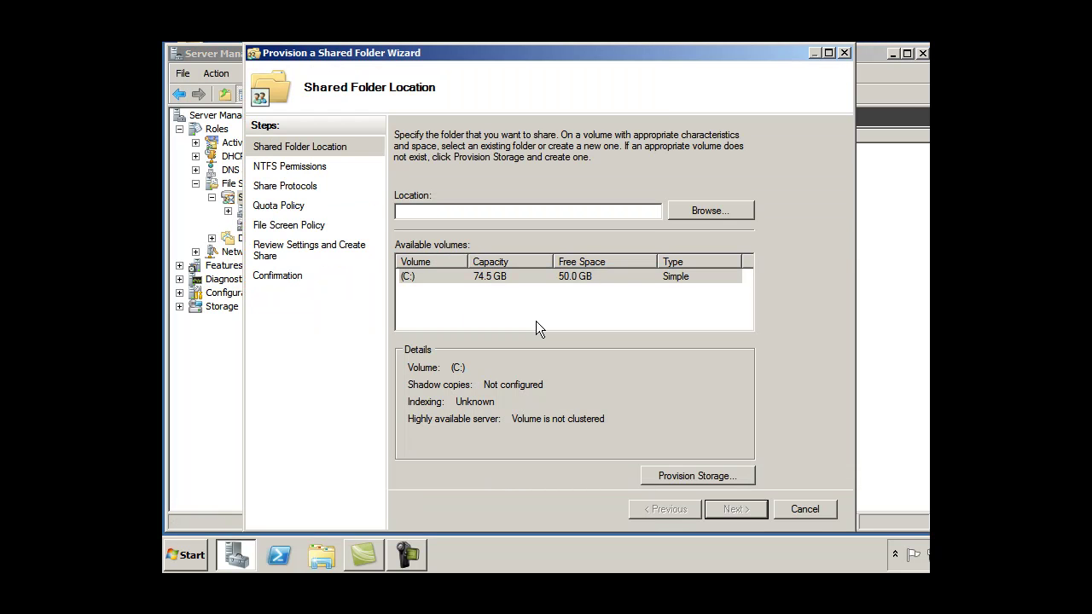
left_click(684, 210)
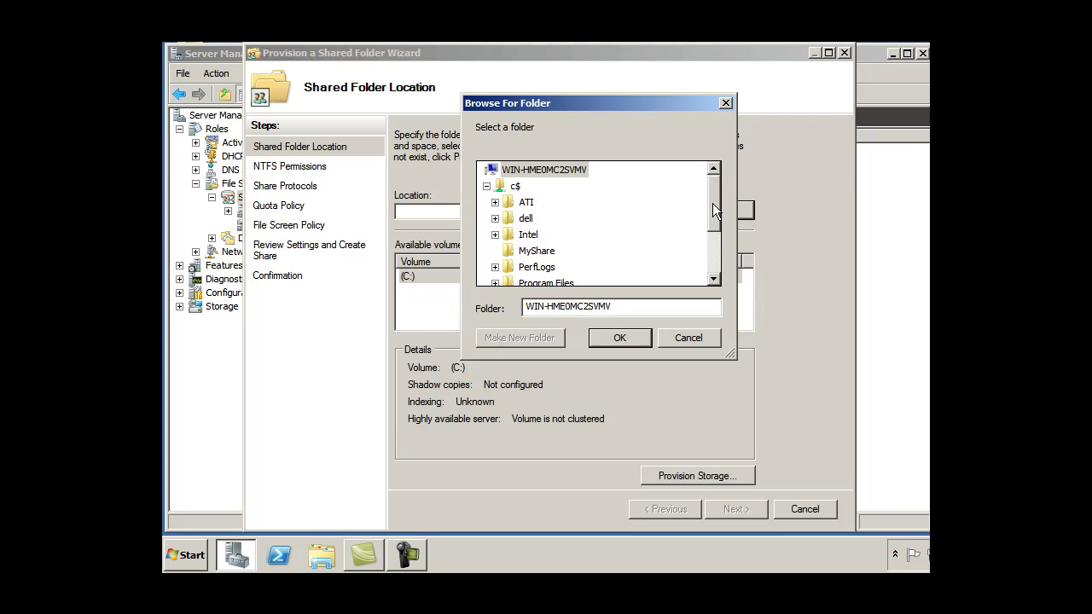
left_click_drag(712, 203, 717, 236)
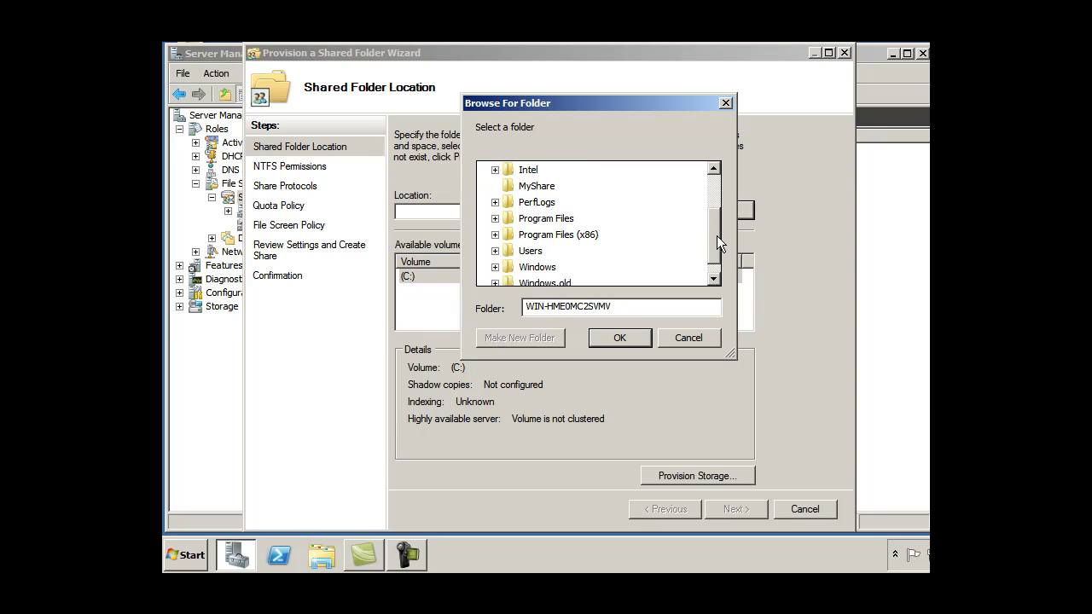
left_click(539, 188)
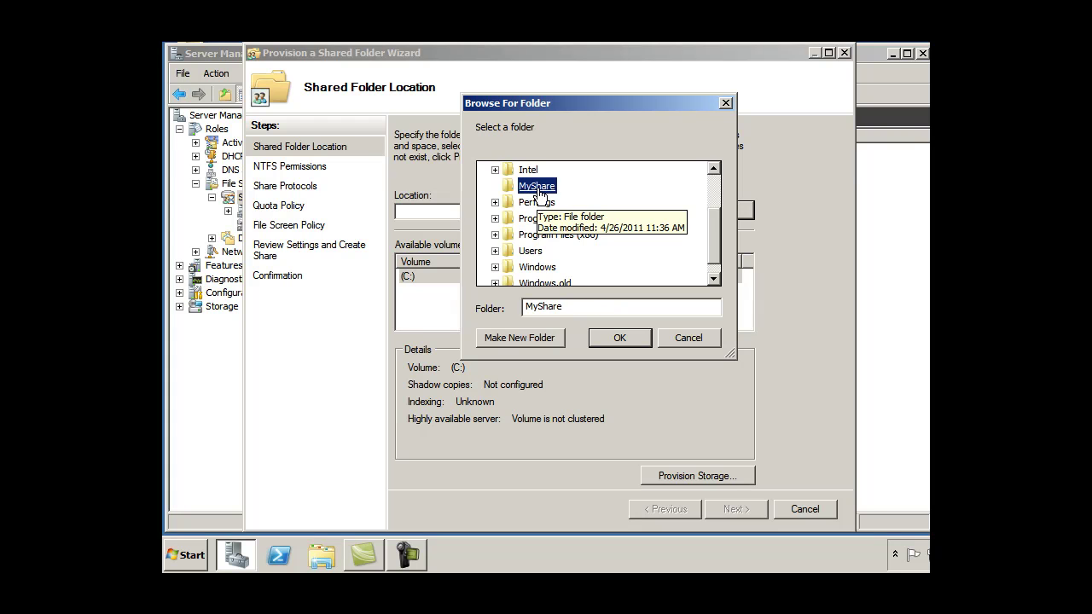
left_click(616, 339)
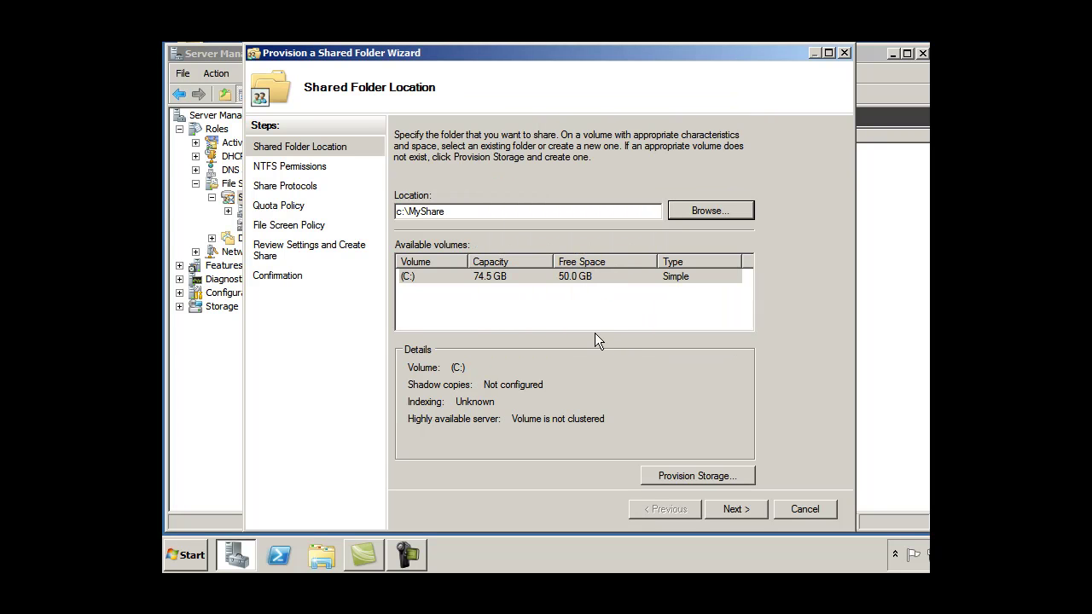
Step: Keep NTFS permissions unchanged and share the folder over SMB (MyShare) and NFS (MyShare~1)
left_click(736, 508)
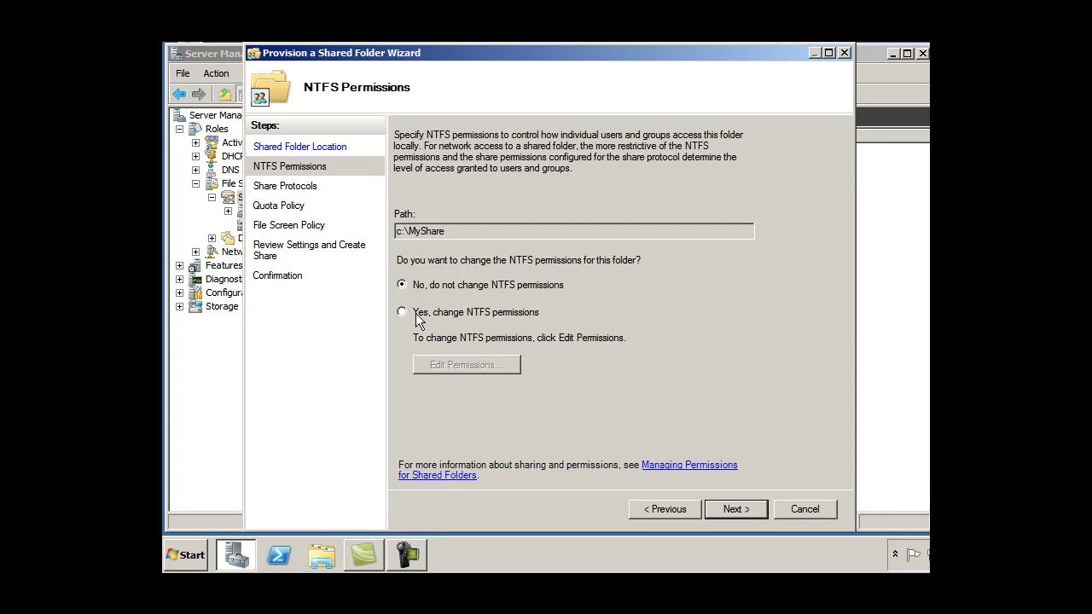
left_click(739, 510)
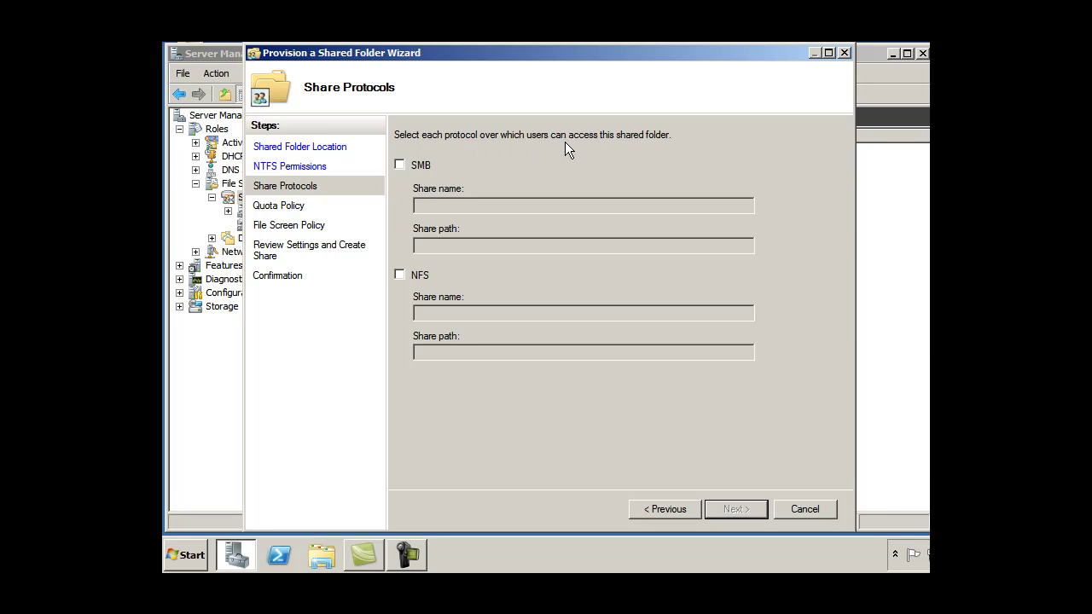
left_click(398, 164)
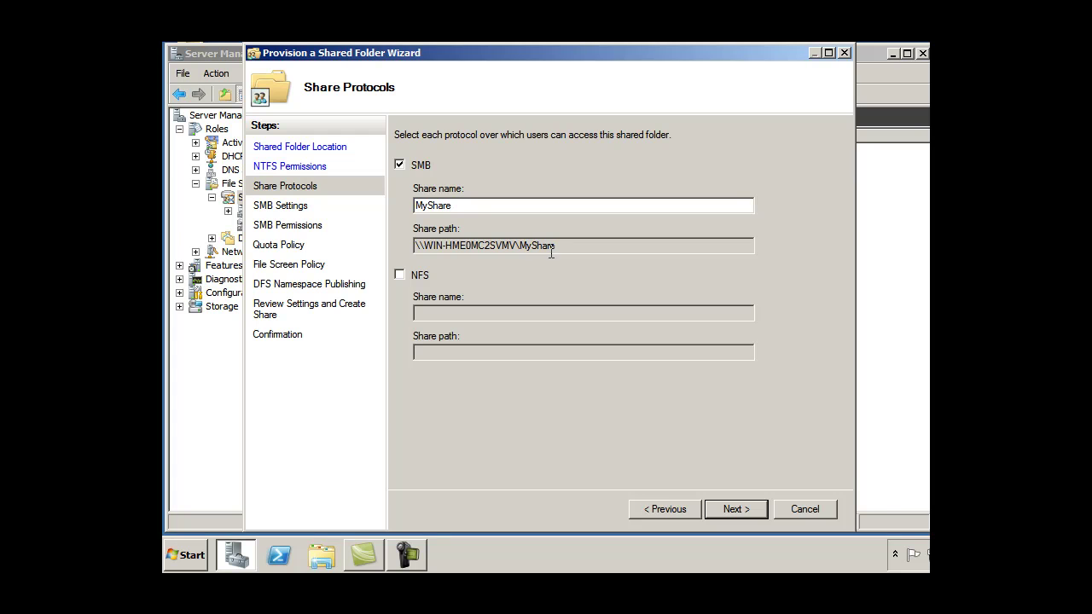
left_click(399, 274)
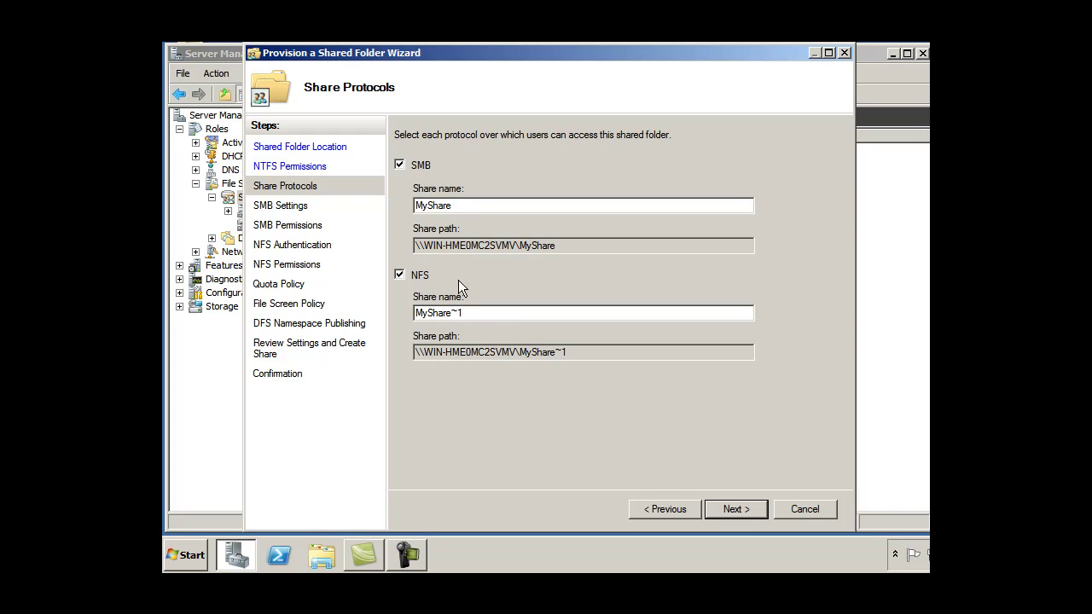
Step: Keep the default SMB user limit, disabled access-based enumeration and default offline caching settings
left_click(751, 509)
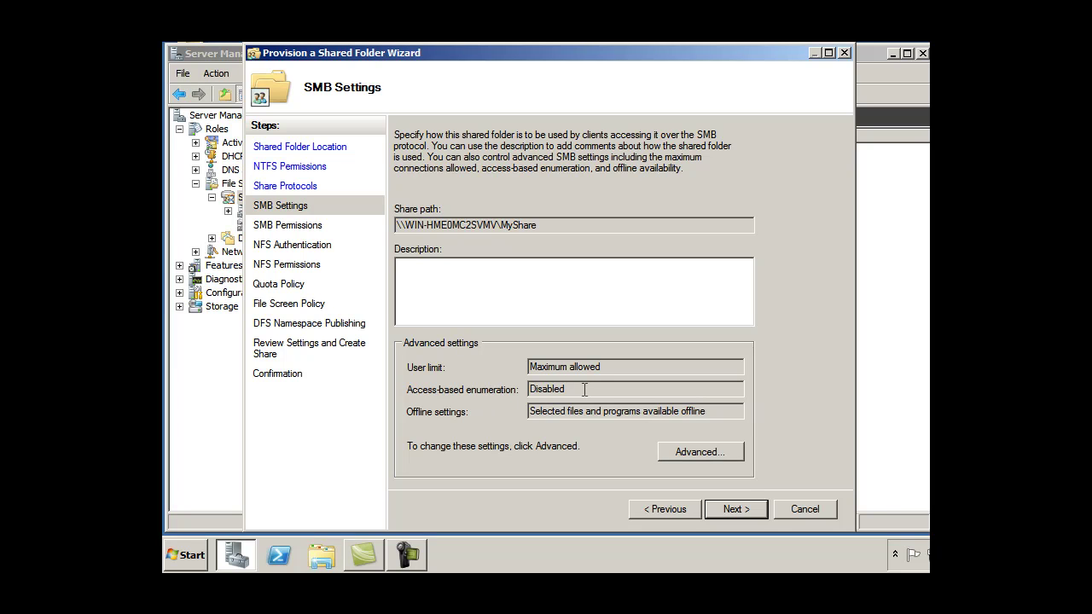
left_click(701, 451)
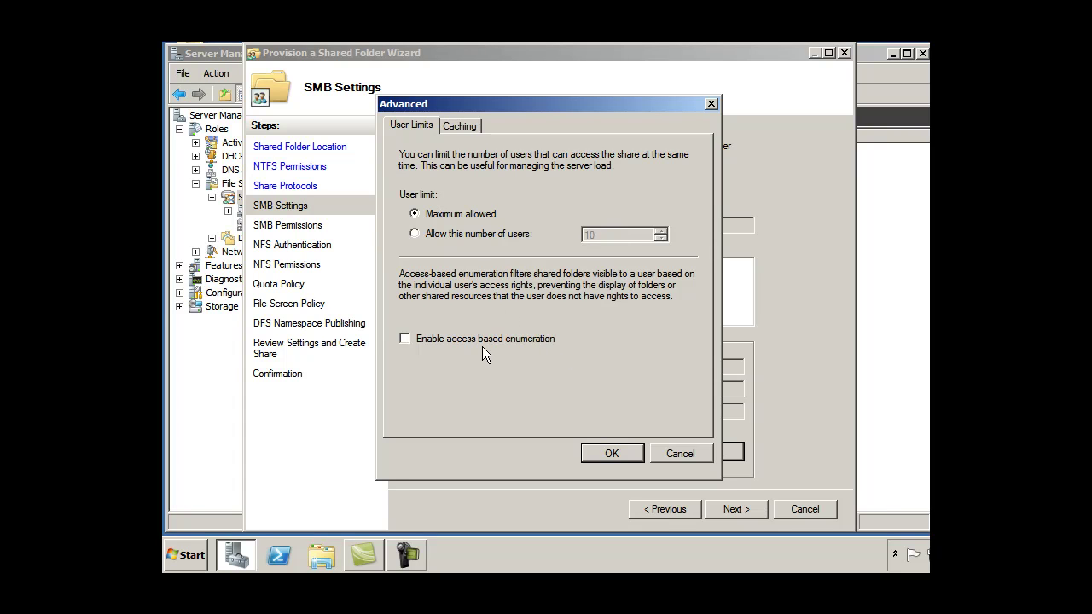
left_click(404, 338)
left_click(462, 128)
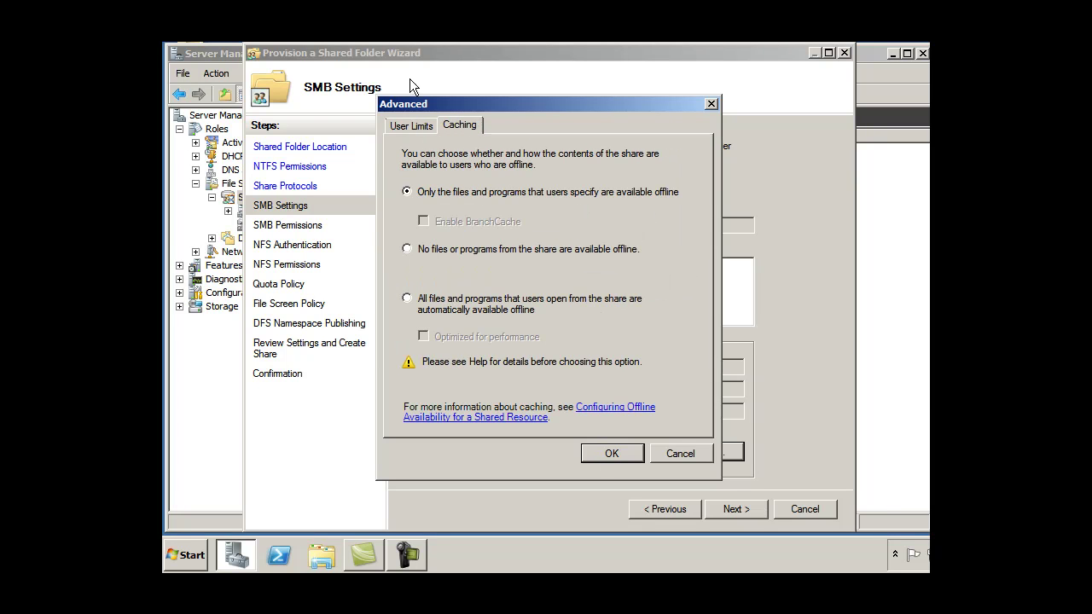
left_click(416, 130)
left_click(612, 453)
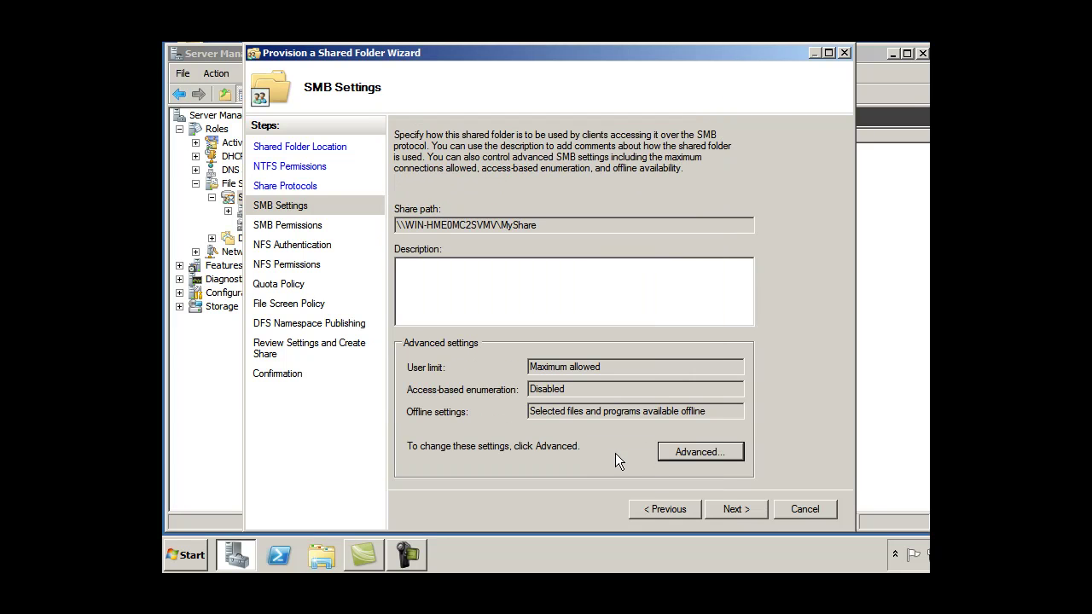
Step: Give Administrators Full Control and all other users and groups Read-only access to the SMB share
left_click(730, 510)
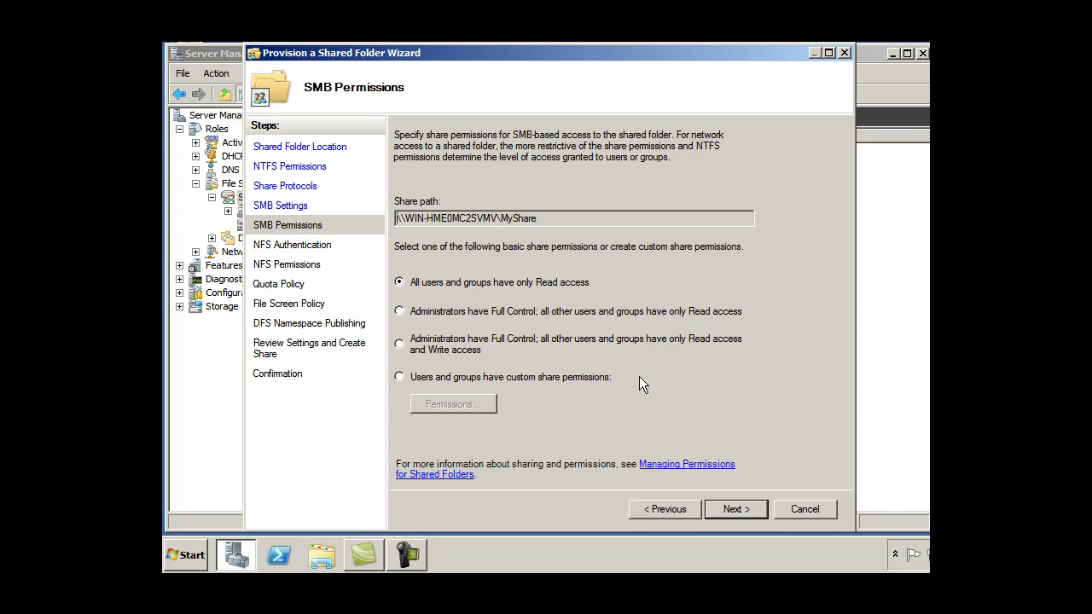
left_click(400, 312)
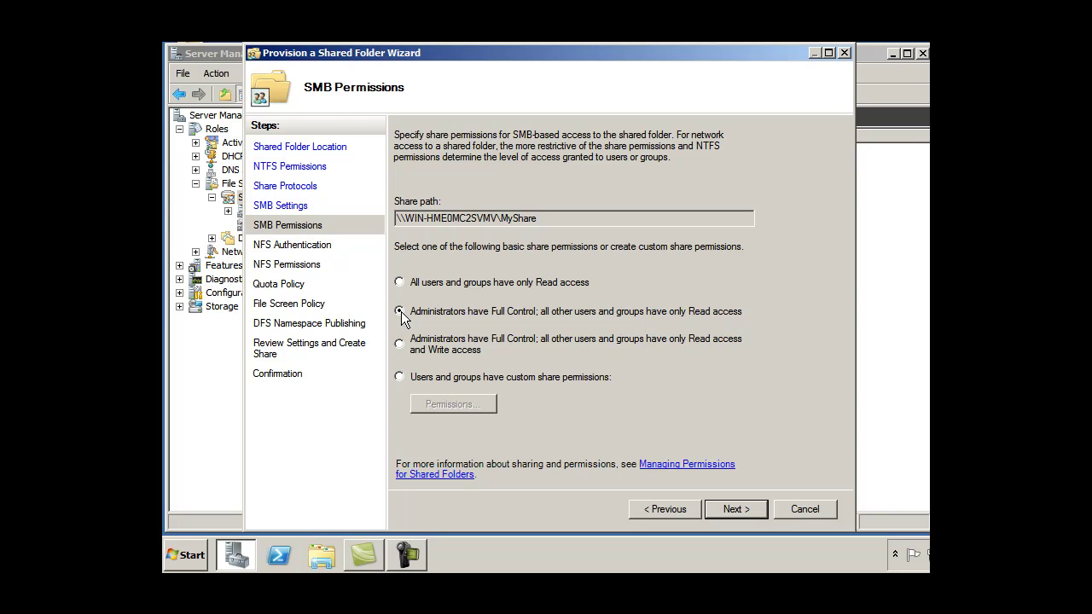
left_click(399, 377)
left_click(443, 406)
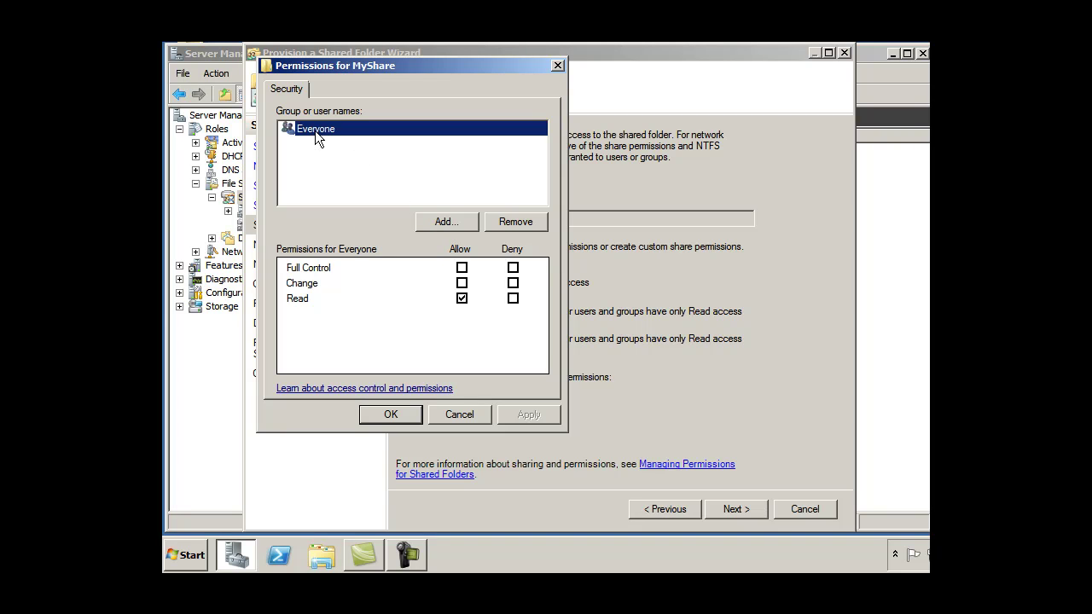
left_click(452, 419)
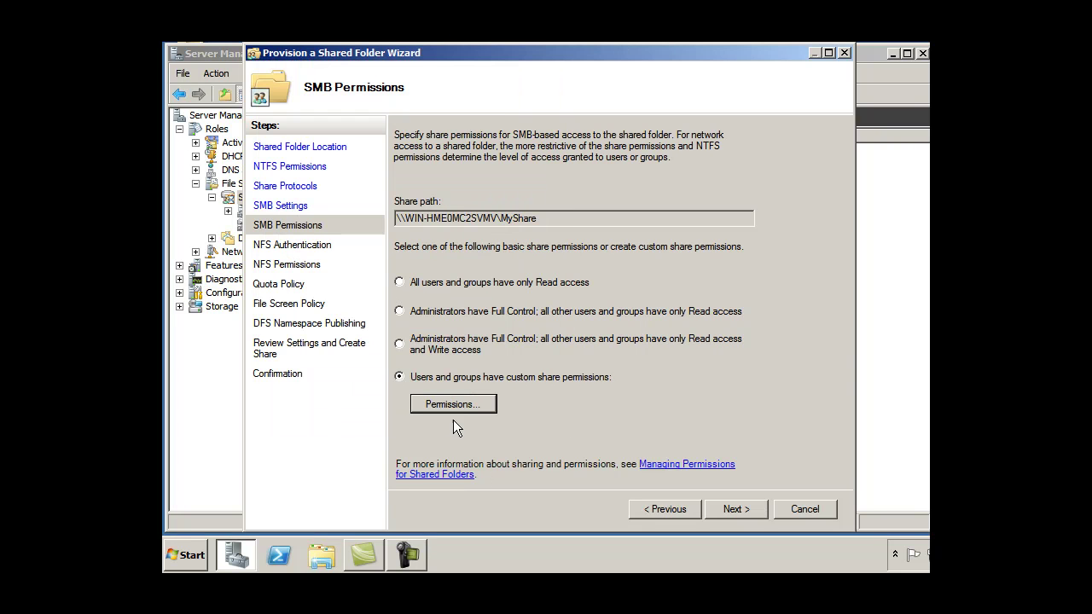
left_click(401, 312)
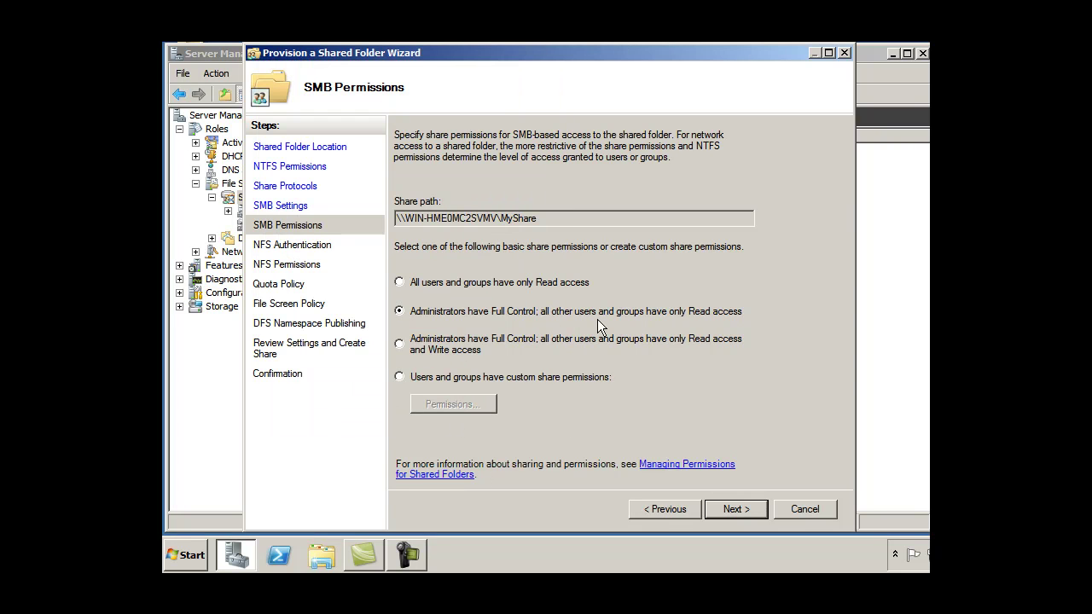
left_click(732, 510)
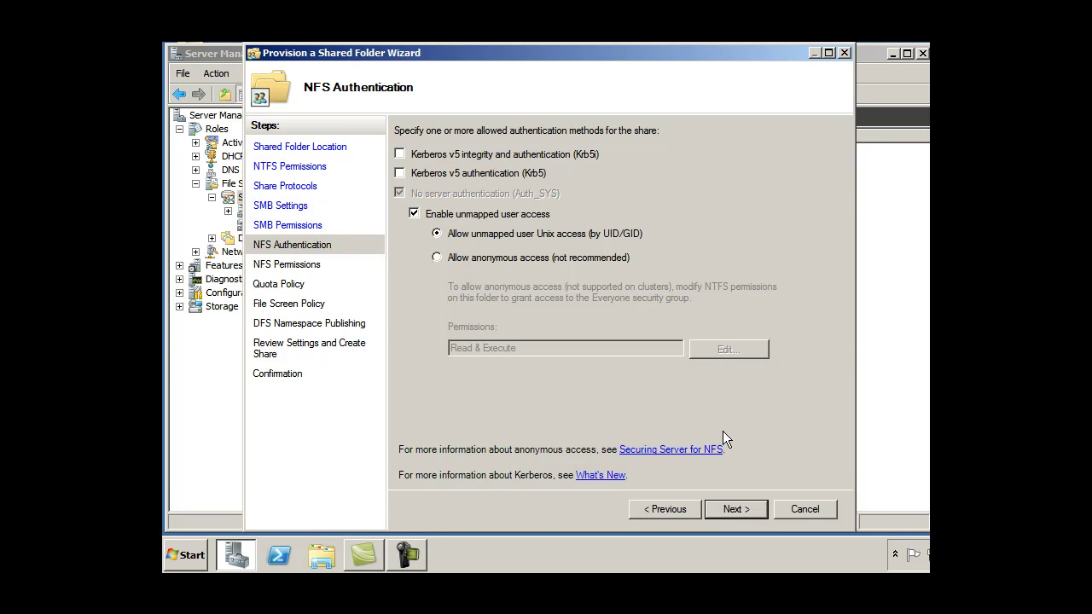
Step: Accept the default NFS authentication, with unmapped user access via UID/GID and Kerberos unticked
left_click(736, 509)
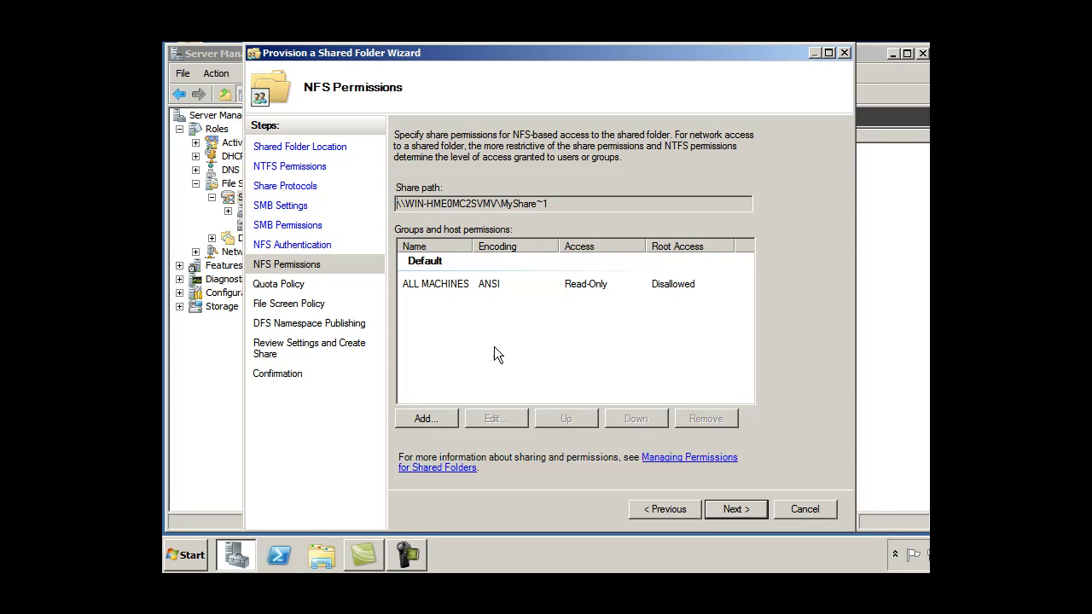
Step: Keep the default NFS permissions and apply the 250 MB Extended Limit quota template to c:\MyShare
left_click(737, 509)
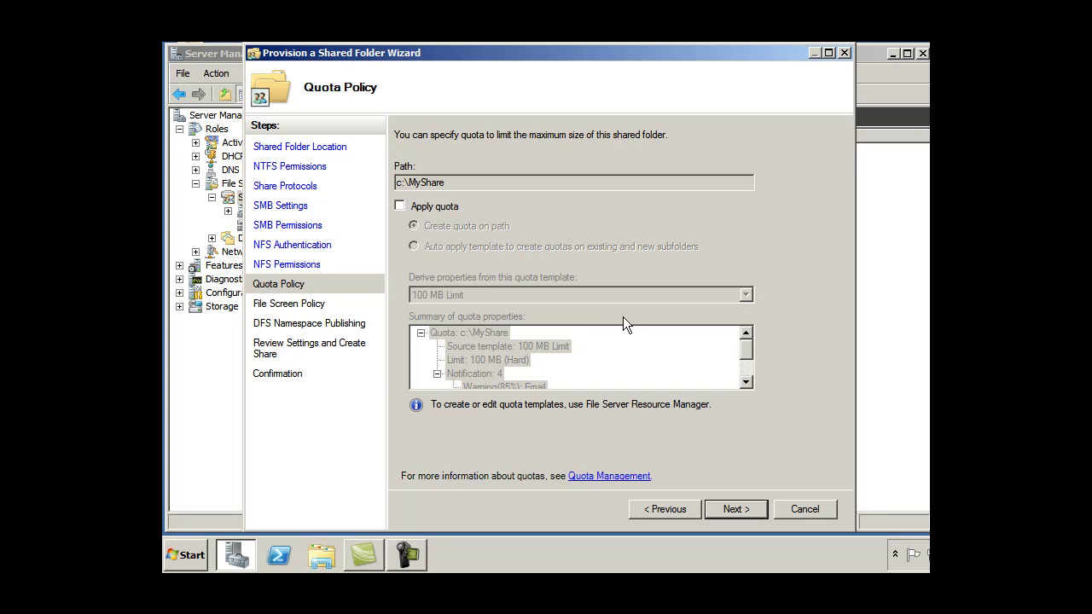
left_click(400, 206)
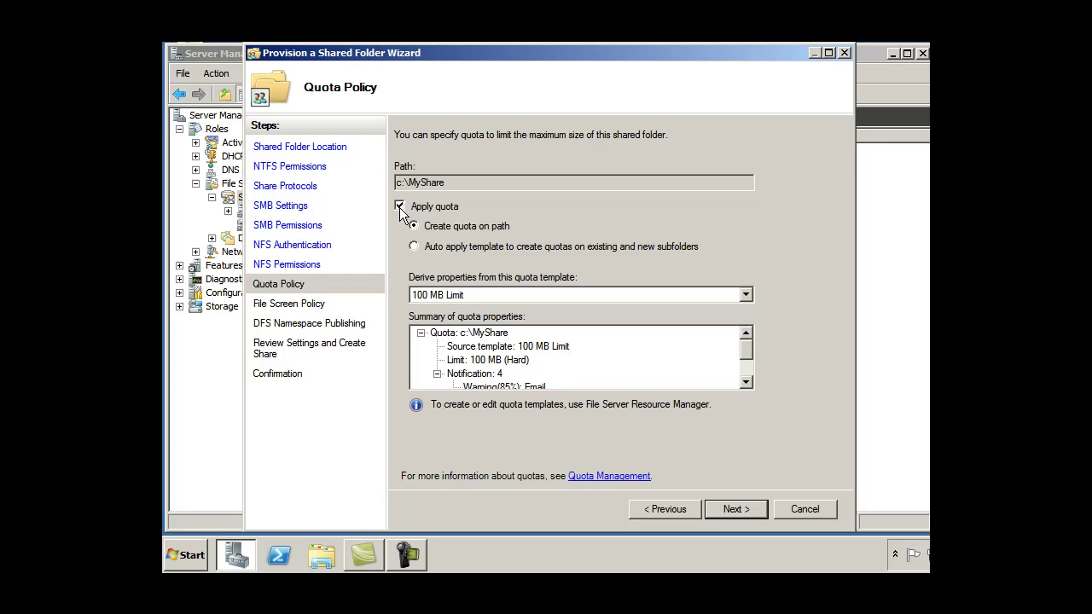
left_click(507, 298)
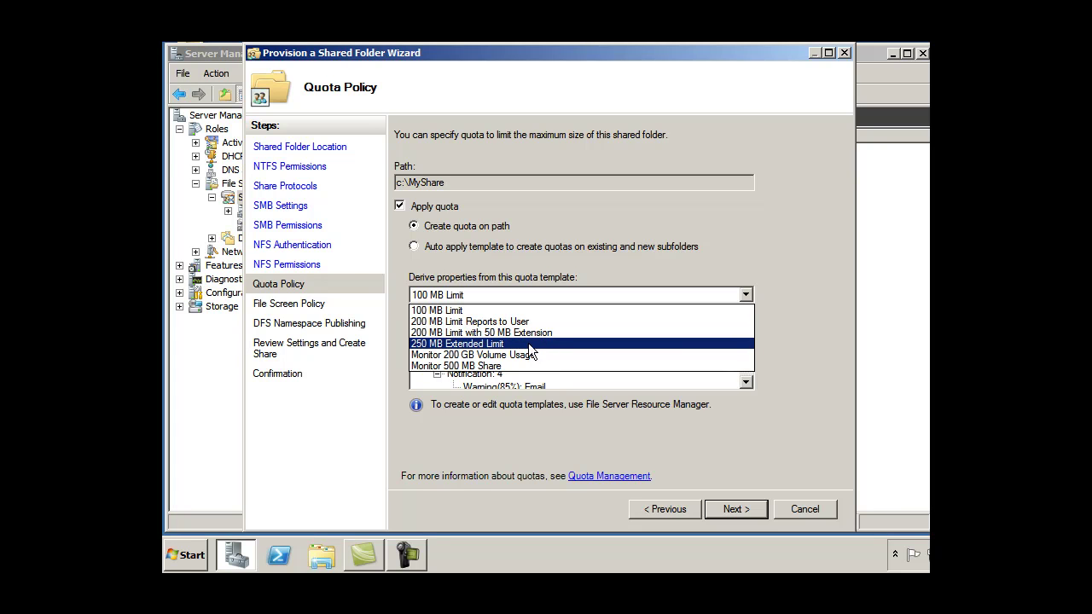
left_click(509, 309)
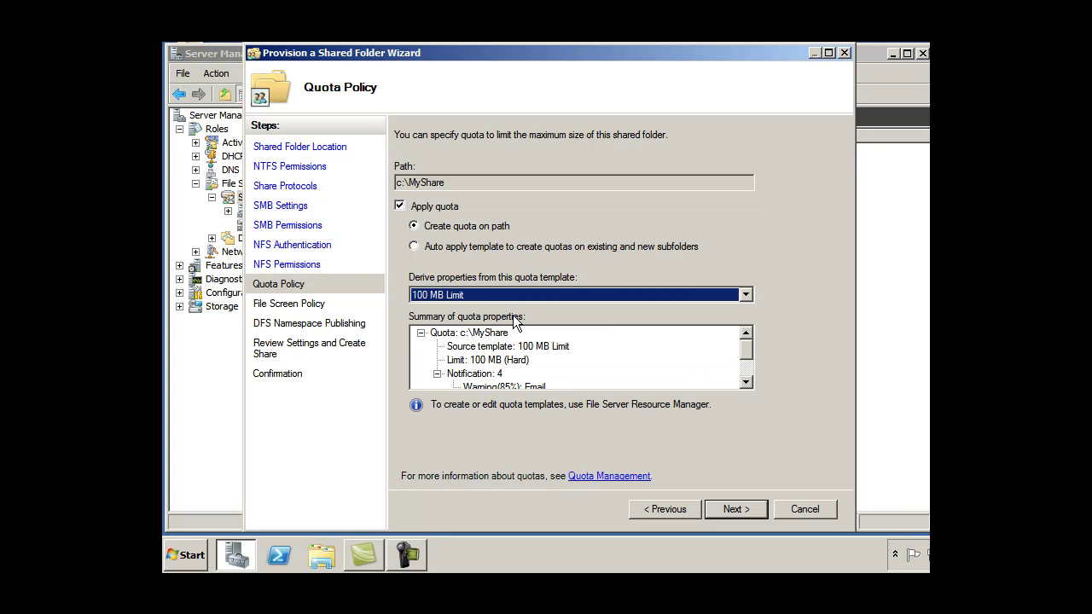
left_click(514, 297)
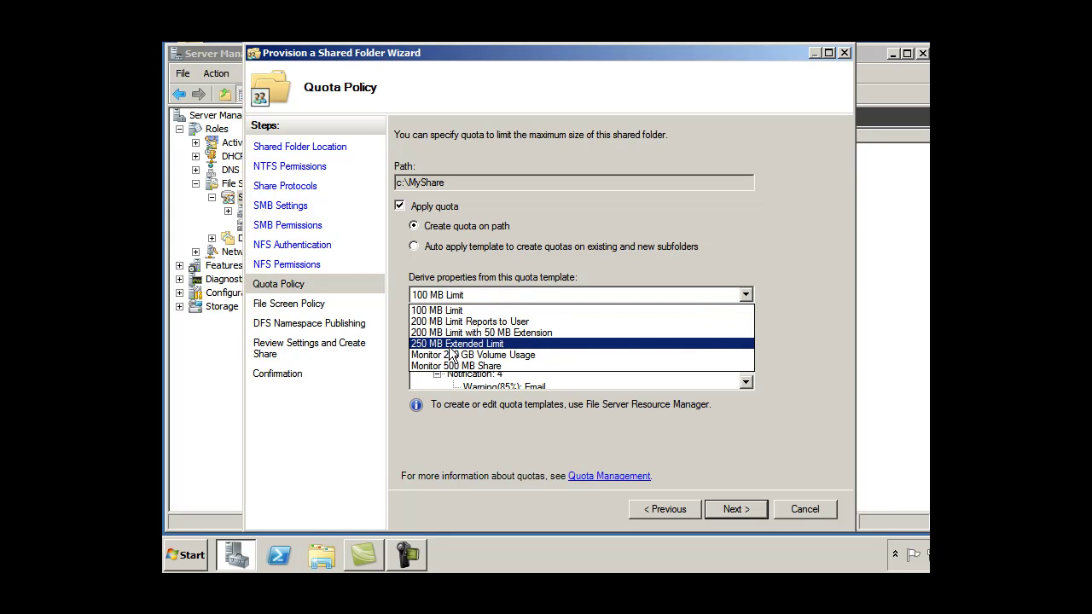
left_click(502, 344)
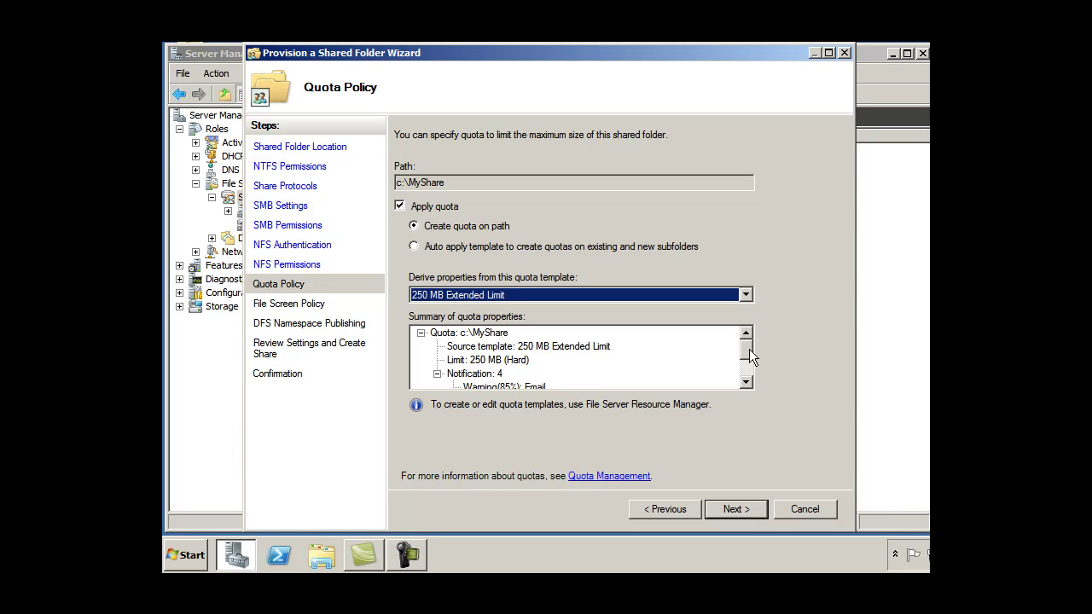
left_click_drag(749, 349, 747, 364)
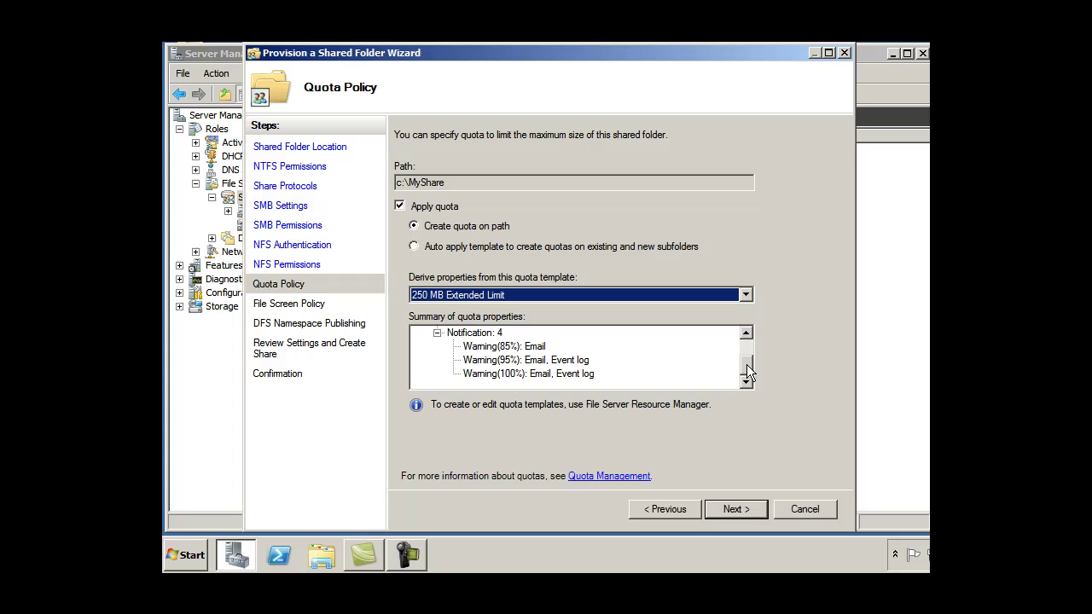
Step: Skip file screening and DFS namespace publishing to reach the Review Settings summary
left_click(743, 509)
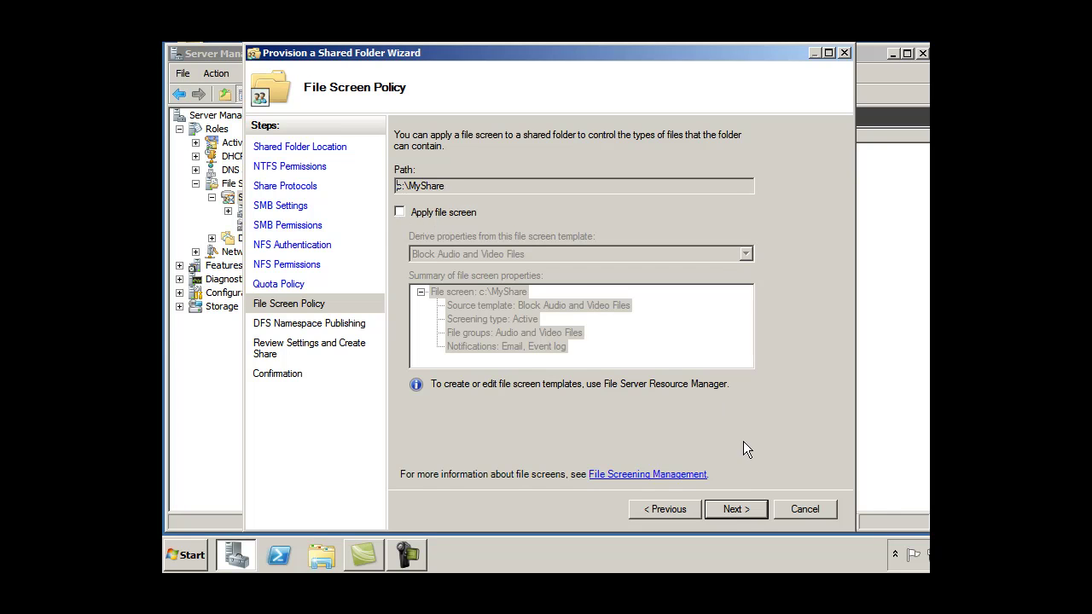
left_click(739, 509)
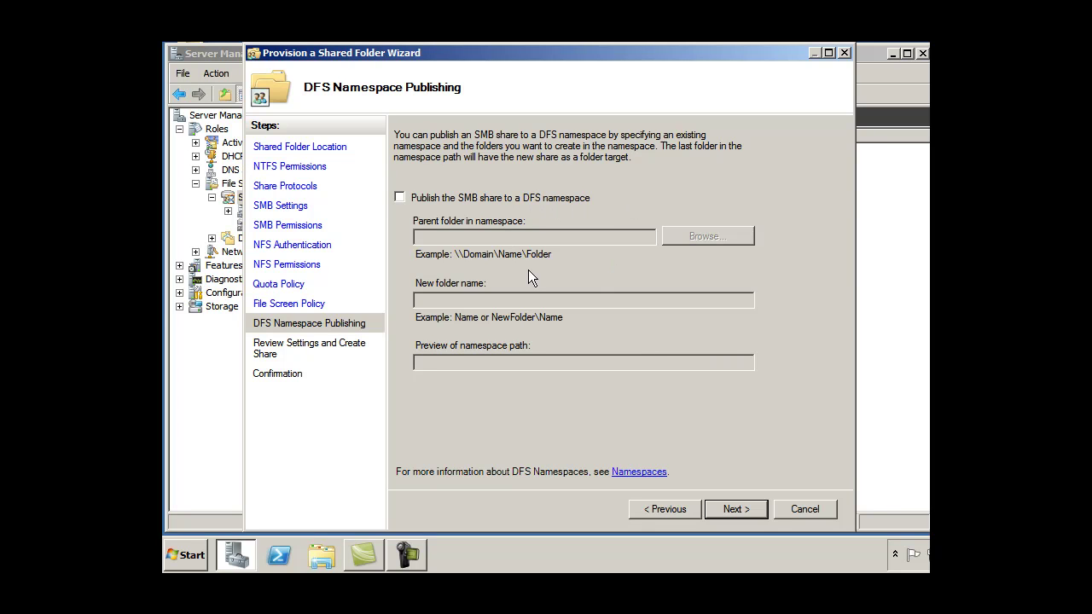
left_click(737, 507)
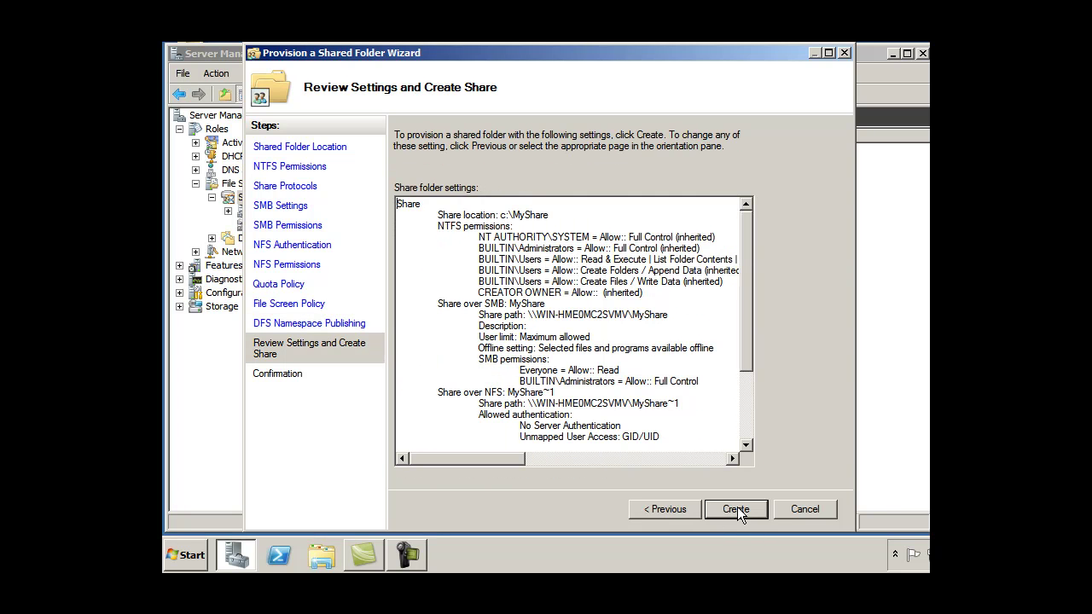
left_click_drag(745, 273, 761, 244)
Step: Create the shares, then view MyShare (SMB) and MyShare~1 (NFS) in Share and Storage Management
left_click(734, 510)
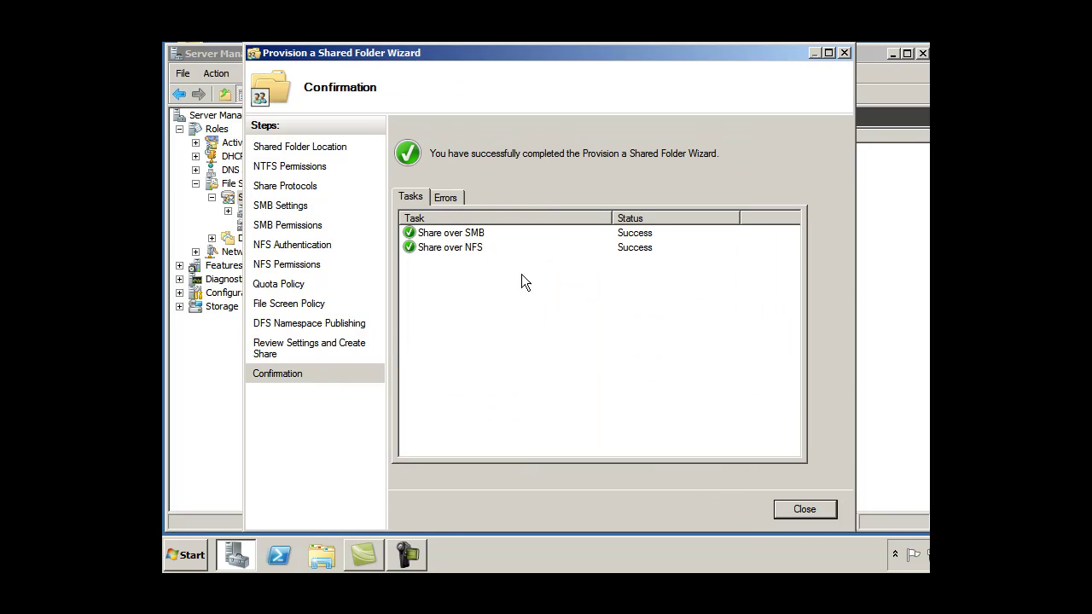
left_click(805, 510)
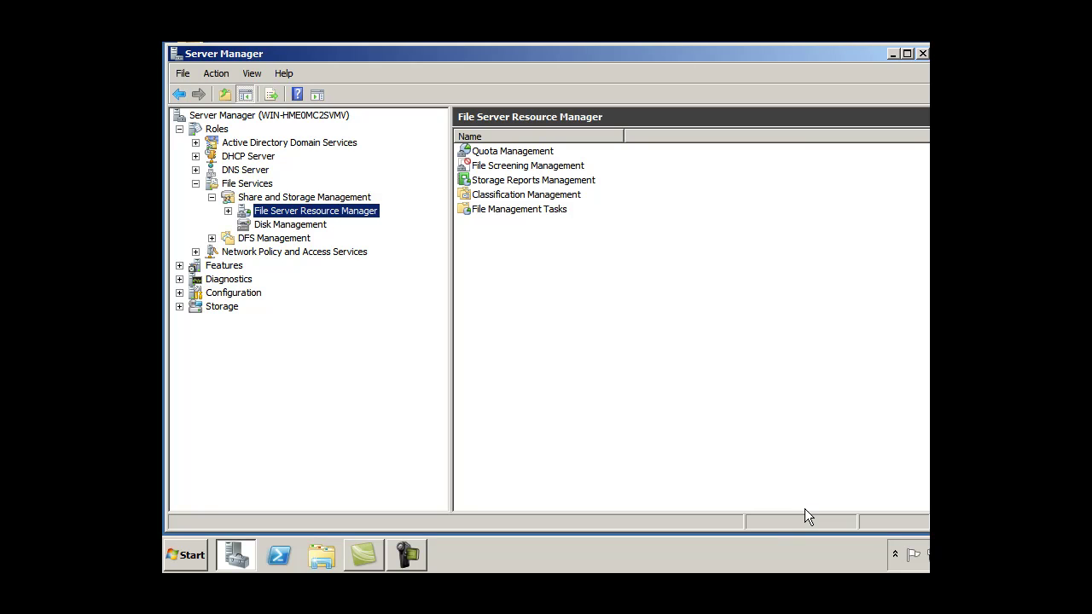
left_click(228, 200)
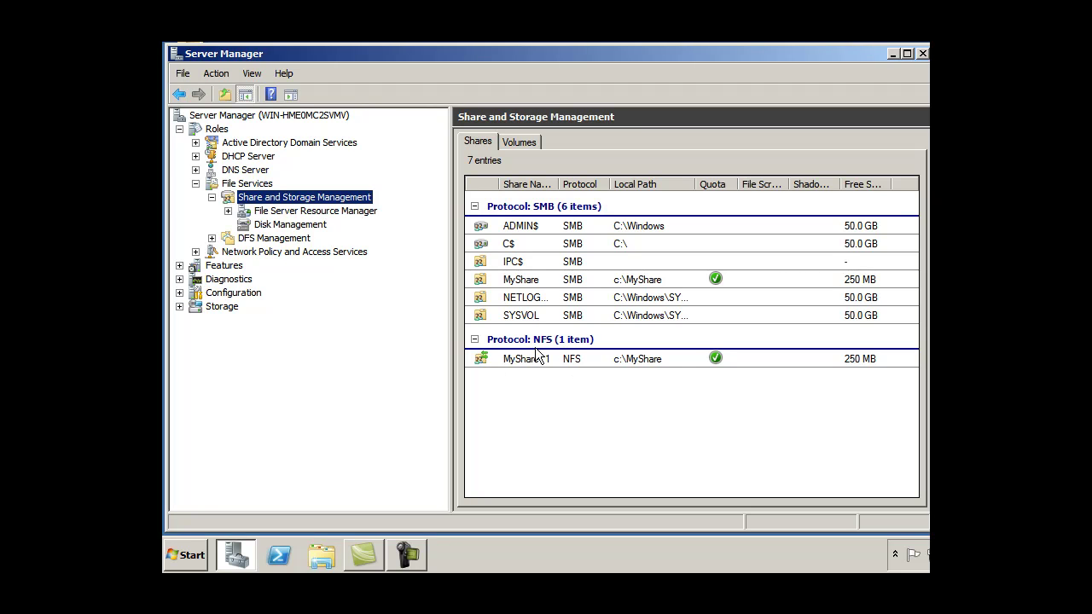
left_click(516, 280)
left_click(552, 357)
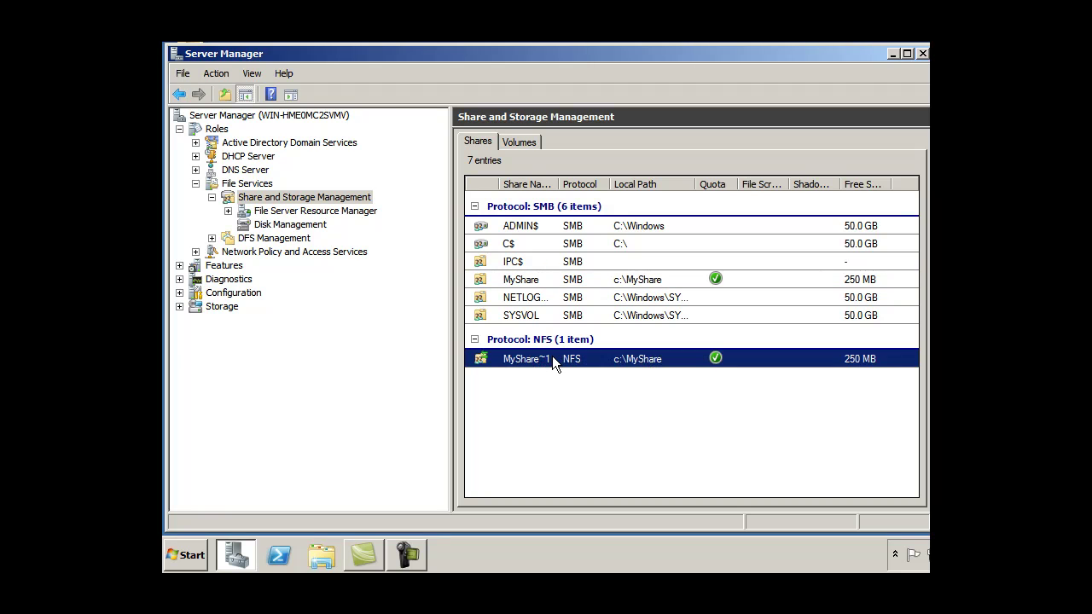